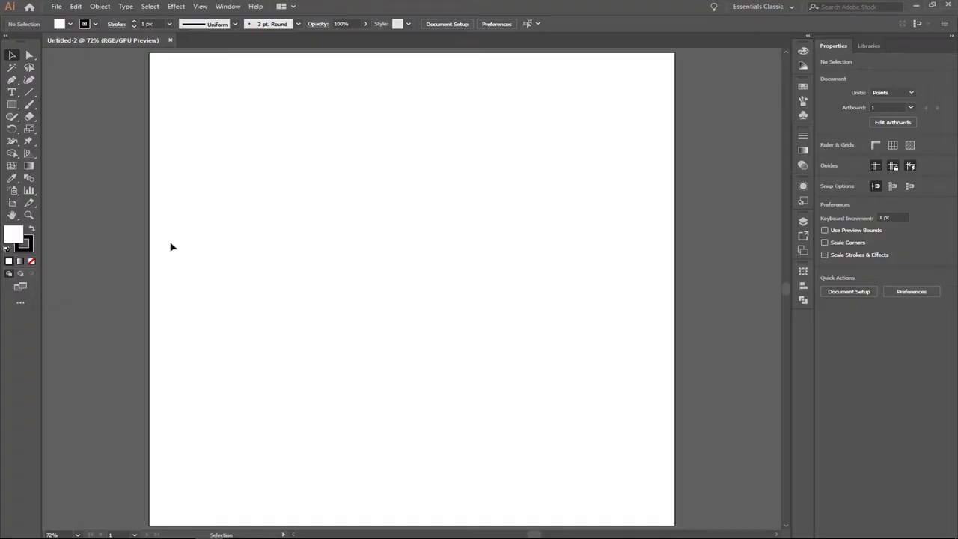
- Create a new 1024 × 1024 pt RGB document, Untitled-3, with a blank artboard
left_click(56, 8)
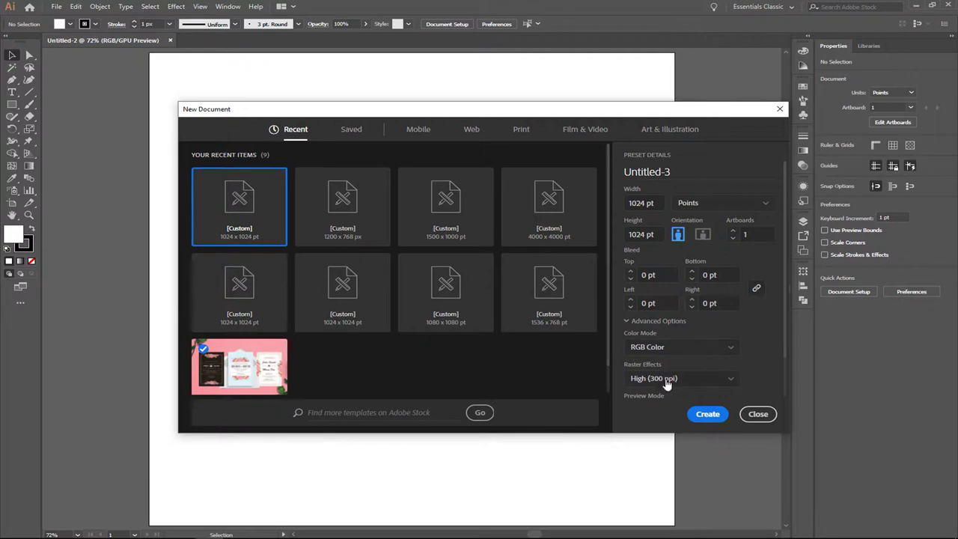
left_click(703, 414)
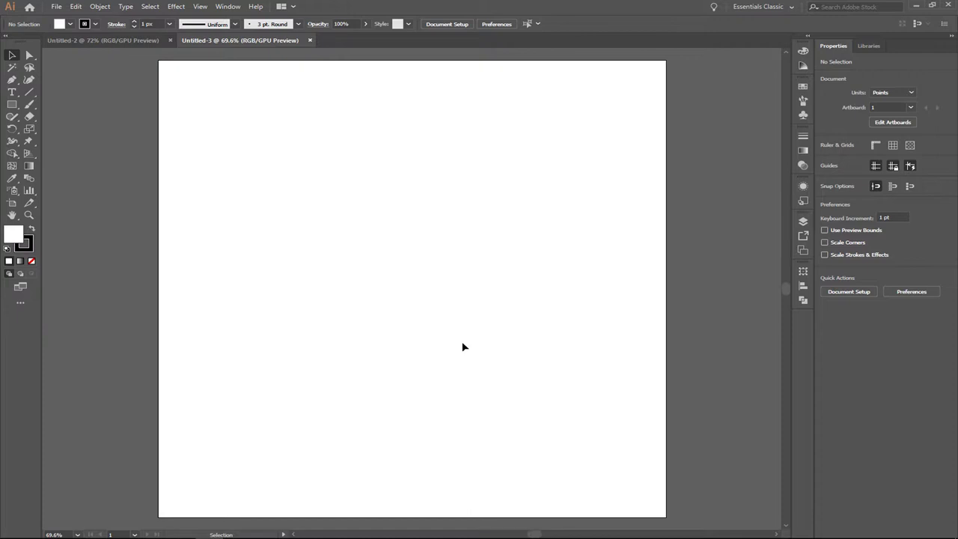
- Draw a black-filled, unstroked square of about 227.6 pt and select its top-right corner point
left_click(13, 104)
left_click_drag(311, 185, 368, 235)
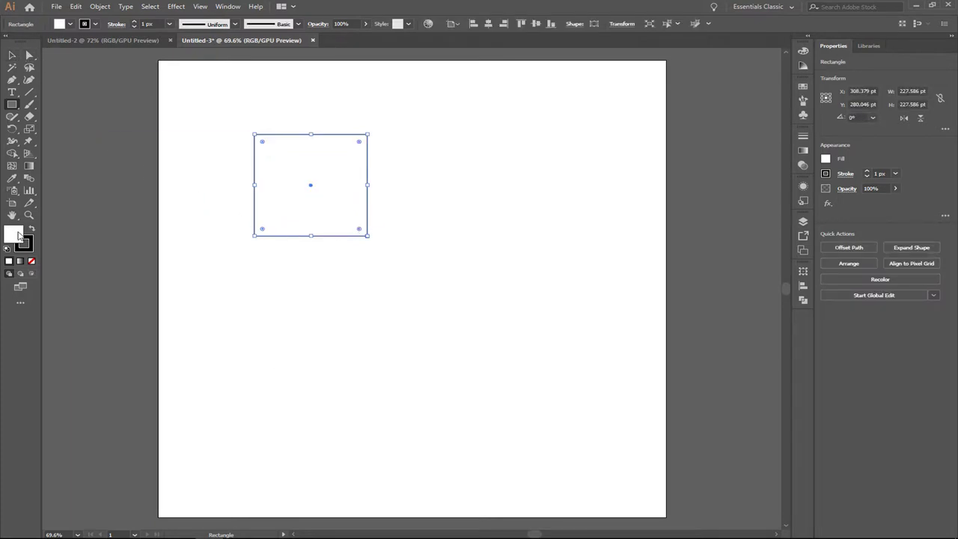
left_click(32, 263)
left_click(31, 230)
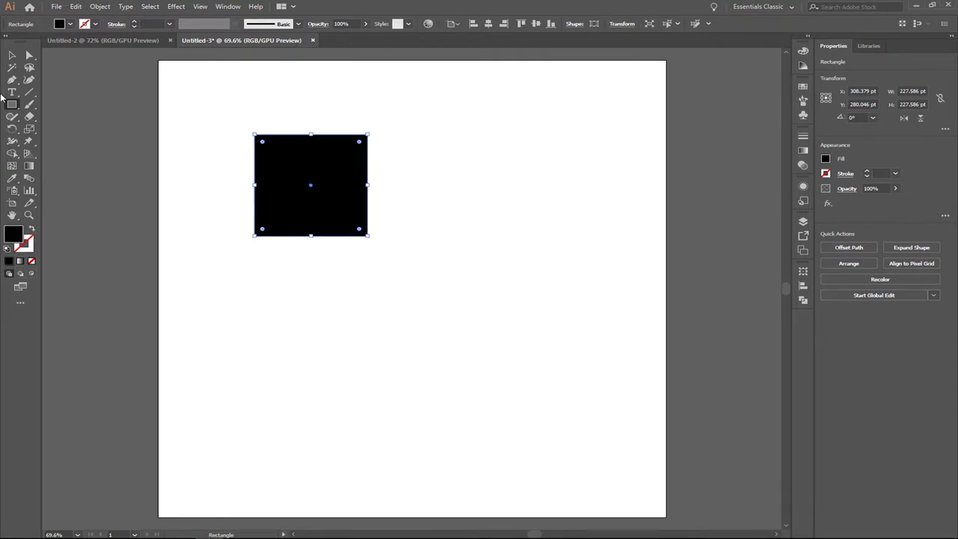
left_click(29, 55)
left_click(367, 136)
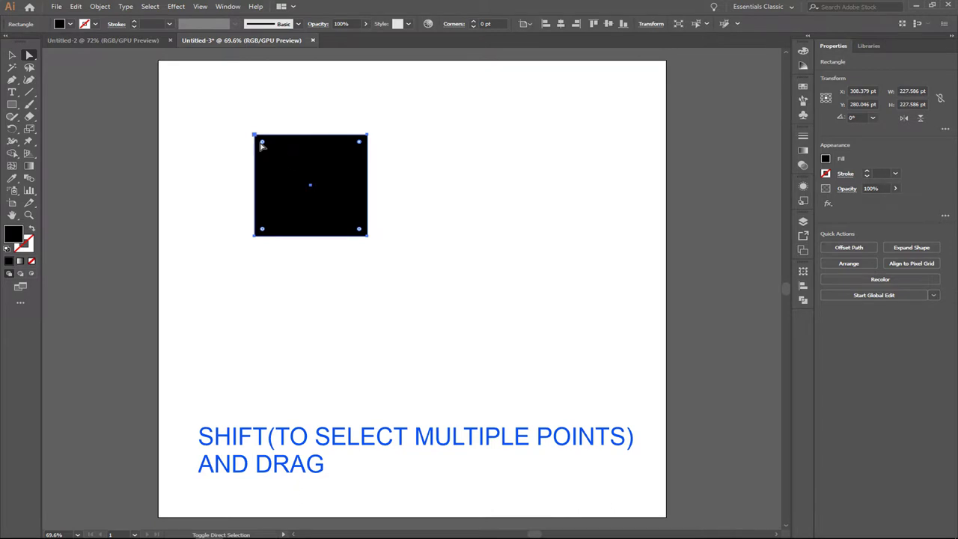
- Round three corners to 113.79 pt, rotate the shape 315°, and move it to the artboard centre
left_click(263, 231, "shift")
left_click_drag(263, 231, 334, 175)
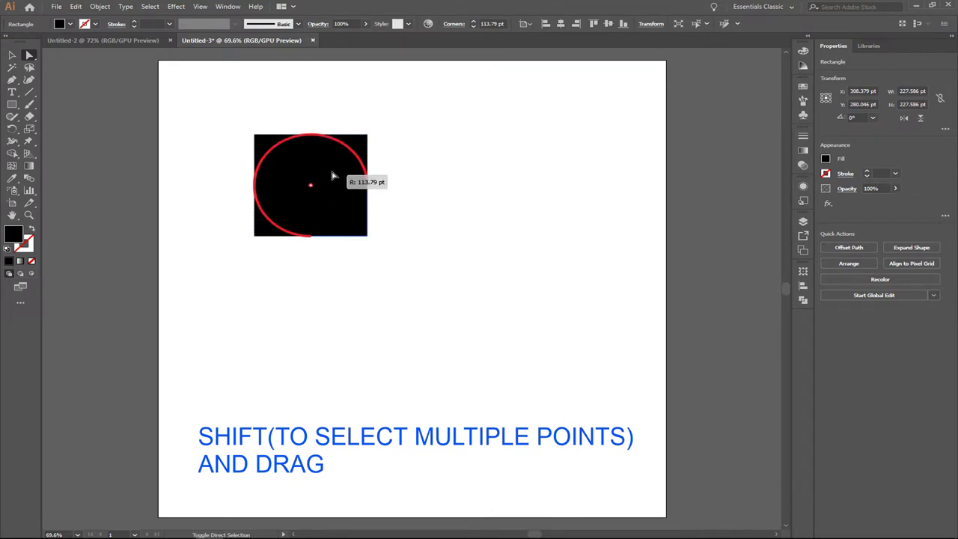
key("v")
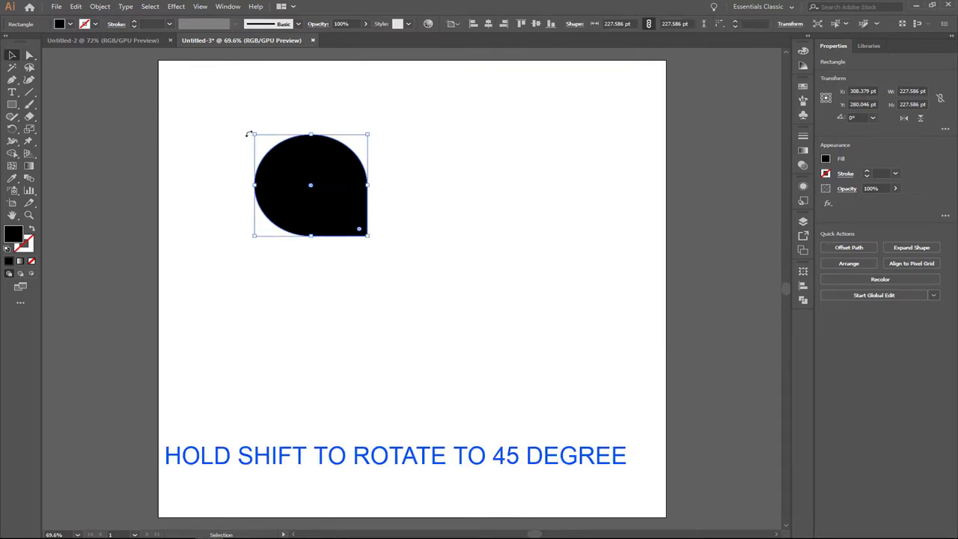
mouse_move(252, 134)
left_mouse_down()
mouse_move(329, 107)
mouse_move(317, 128)
left_mouse_up()
left_click_drag(319, 214, 409, 265)
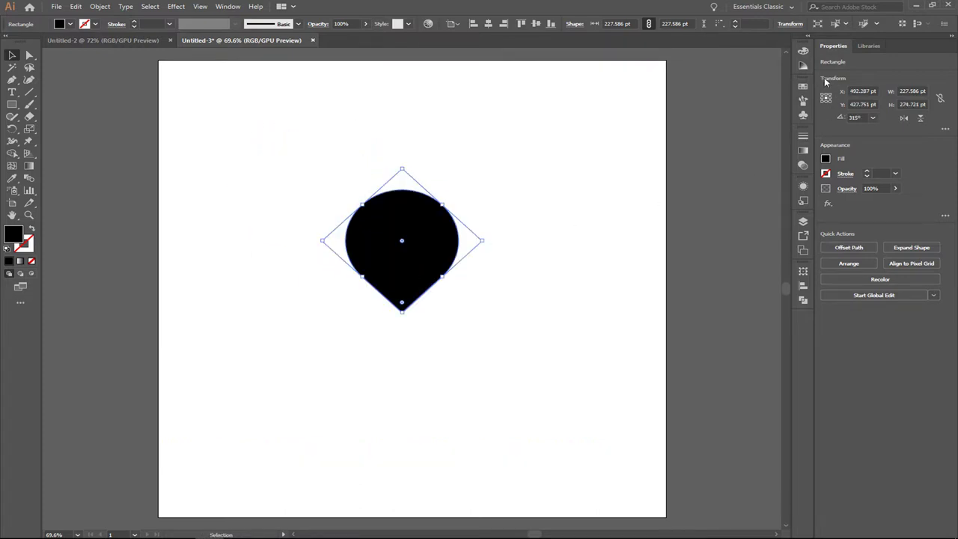
- Fill the teardrop with a blue gradient from the Gems and Jewels swatch library
left_click(804, 86)
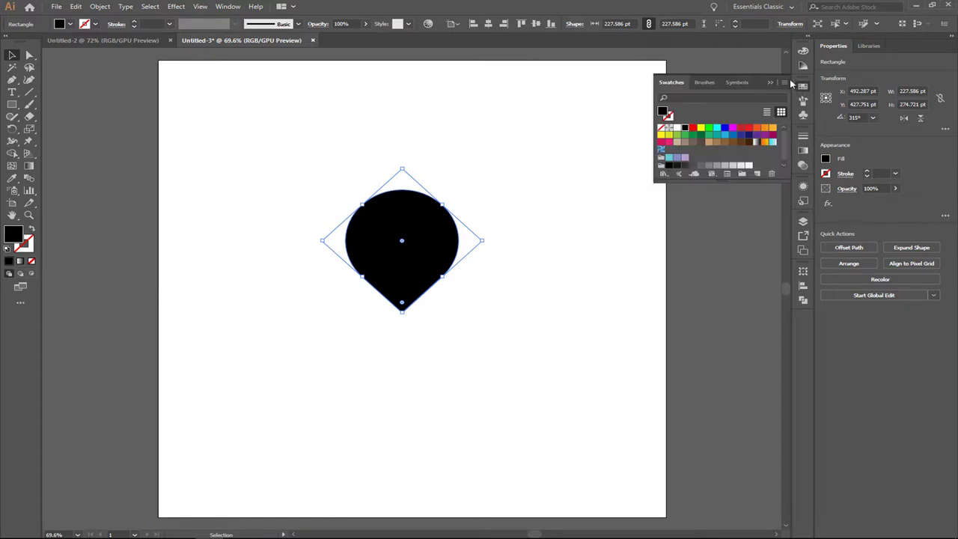
left_click(785, 82)
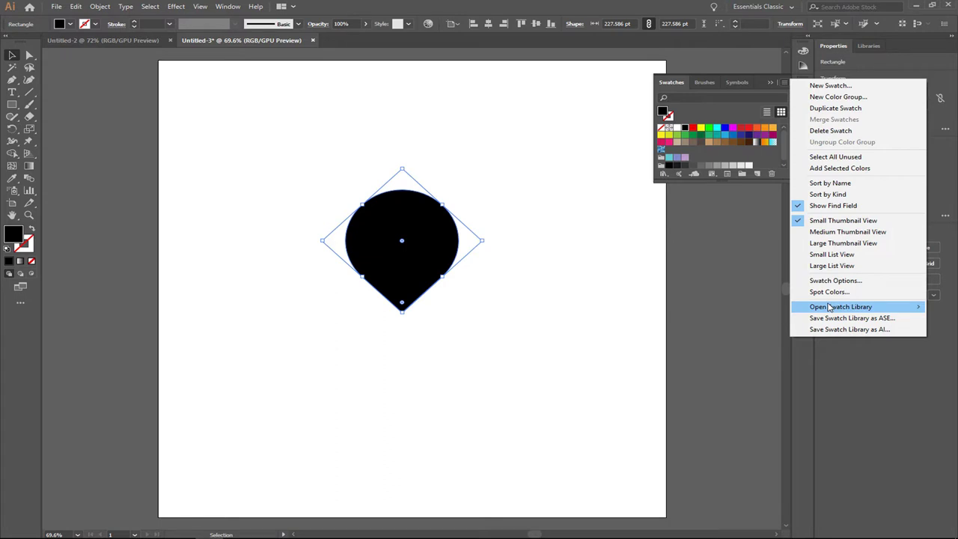
mouse_move(861, 306)
mouse_move(734, 145)
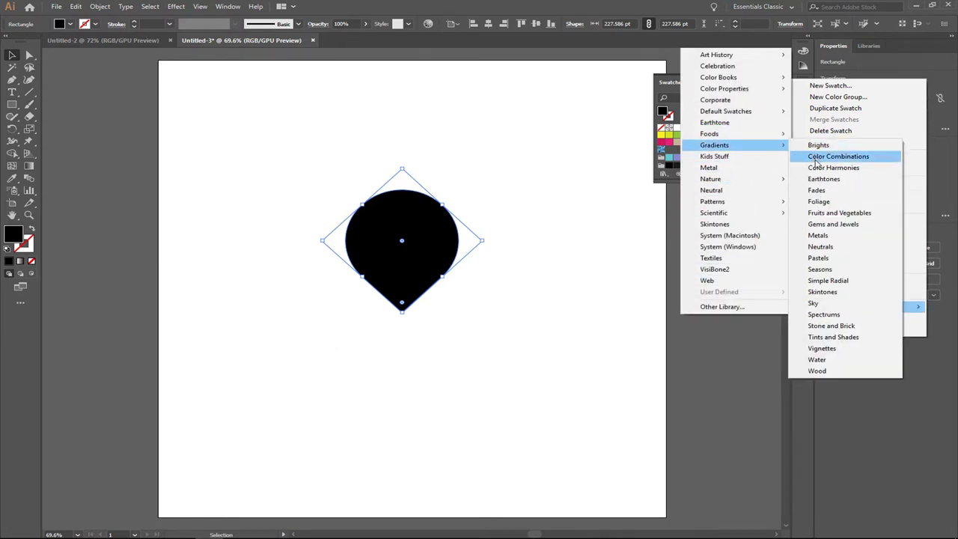
left_click(824, 226)
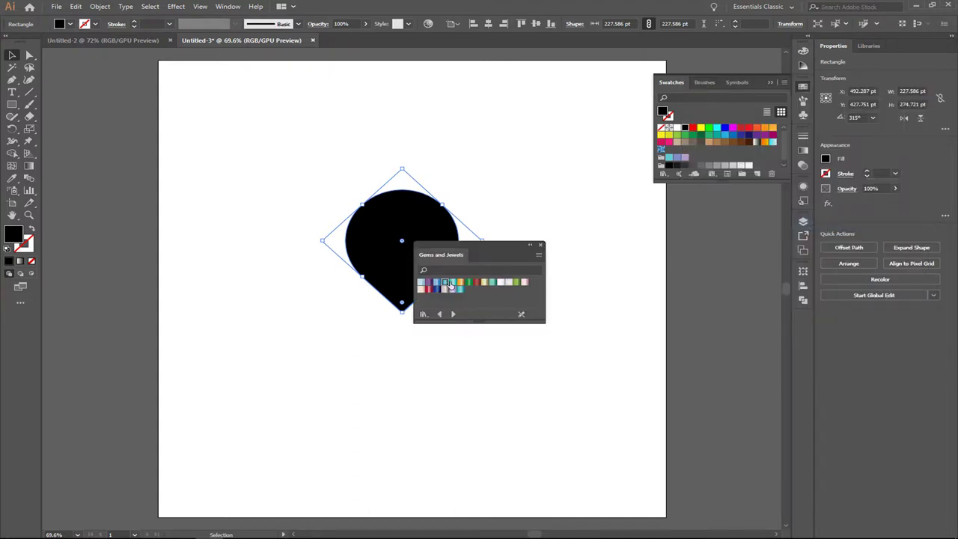
left_click(444, 283)
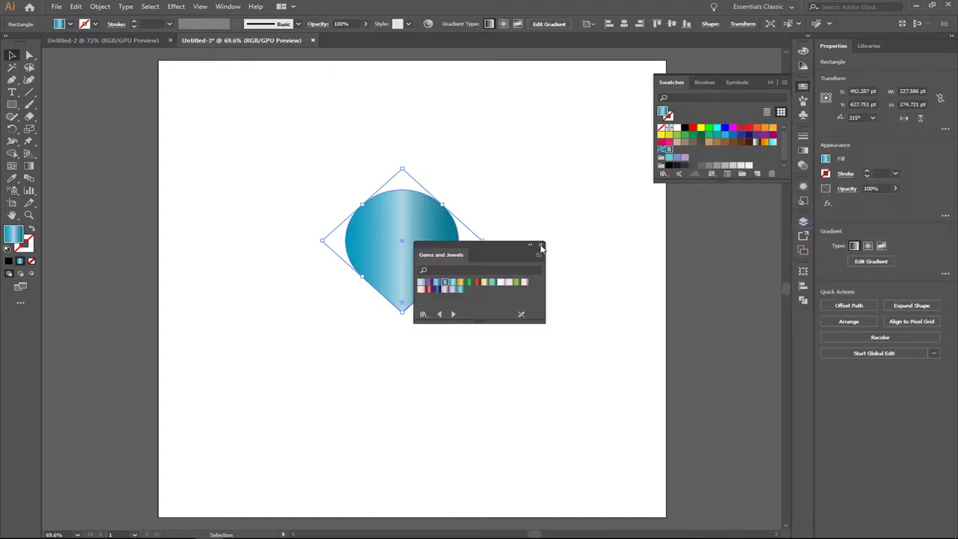
left_click(542, 247)
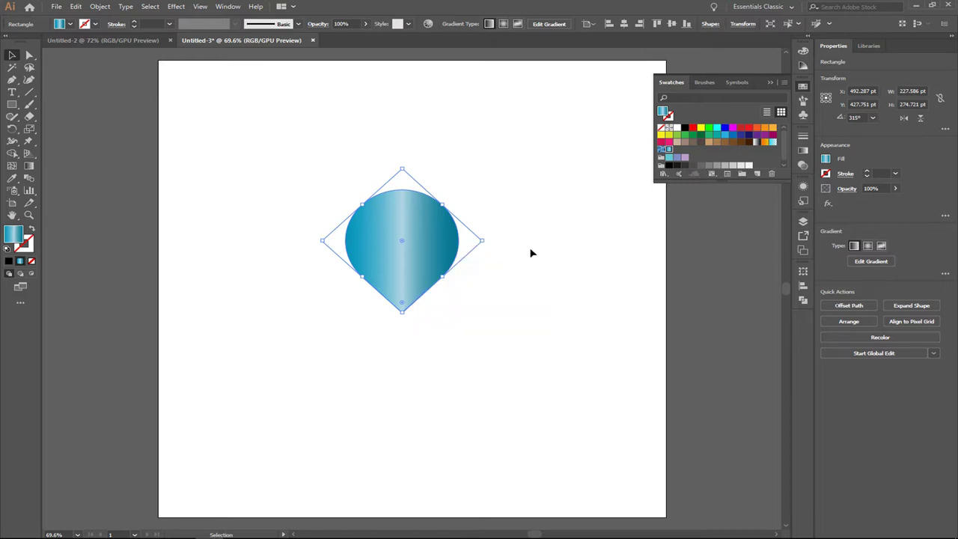
left_click(442, 318)
left_click(413, 280)
- Apply a Pixelate > Crystallize effect with cell size 300 to the teardrop
left_click(176, 7)
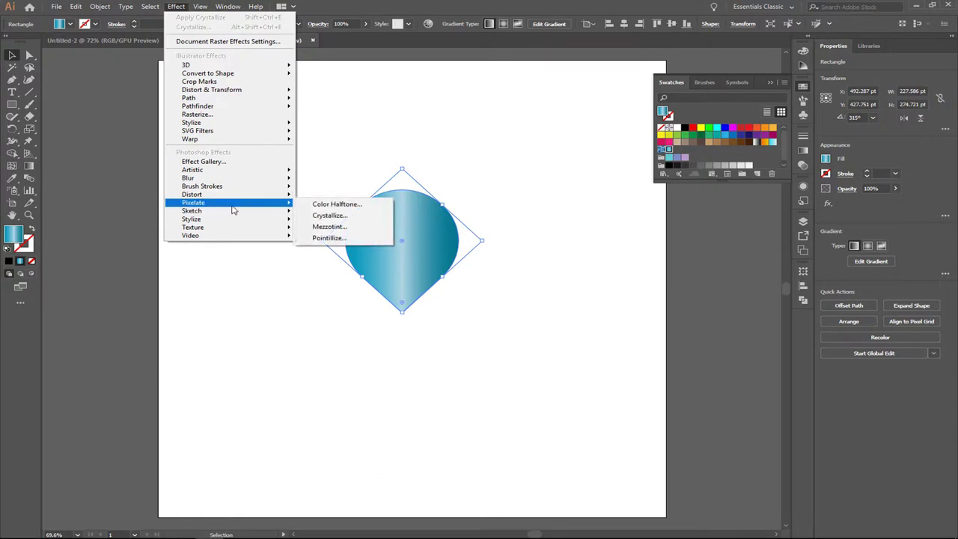
mouse_move(193, 202)
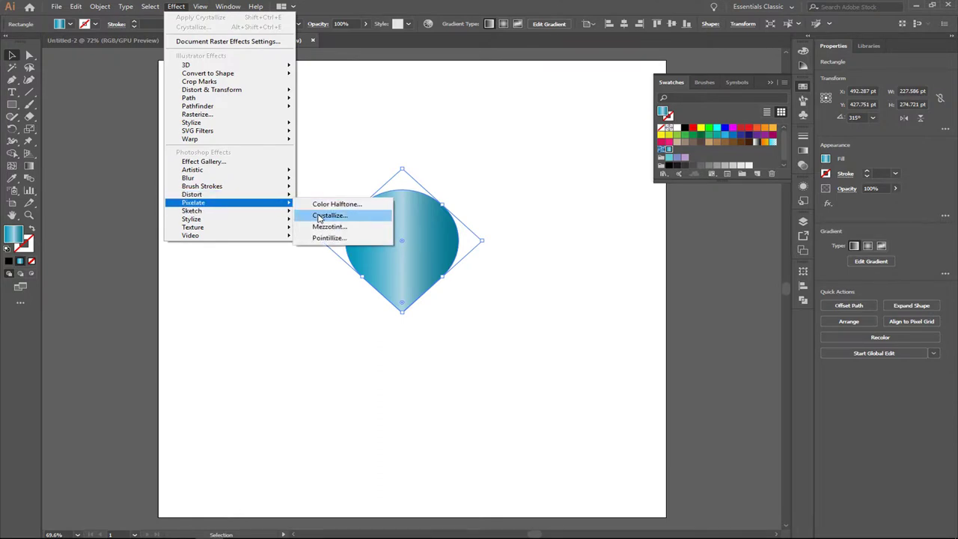
left_click(318, 217)
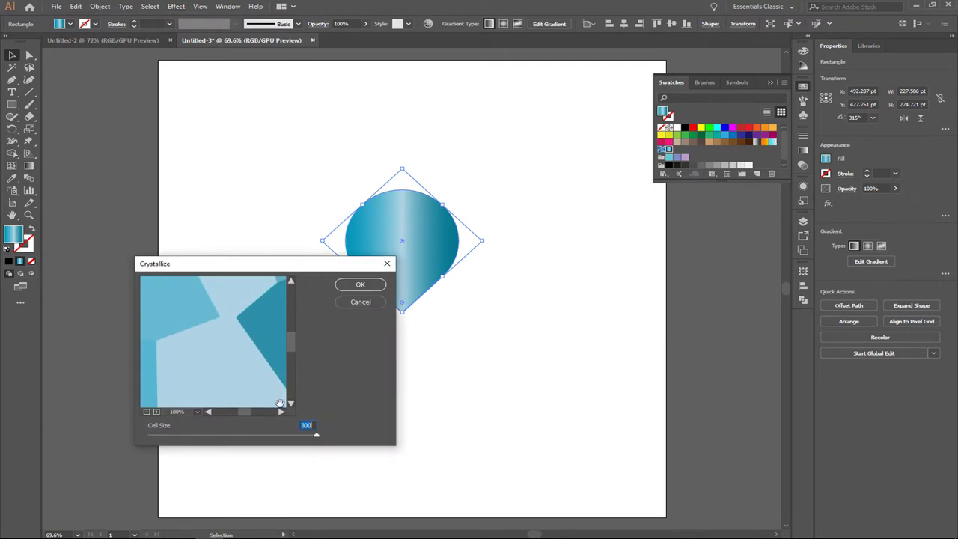
left_click(148, 413)
left_click(148, 412)
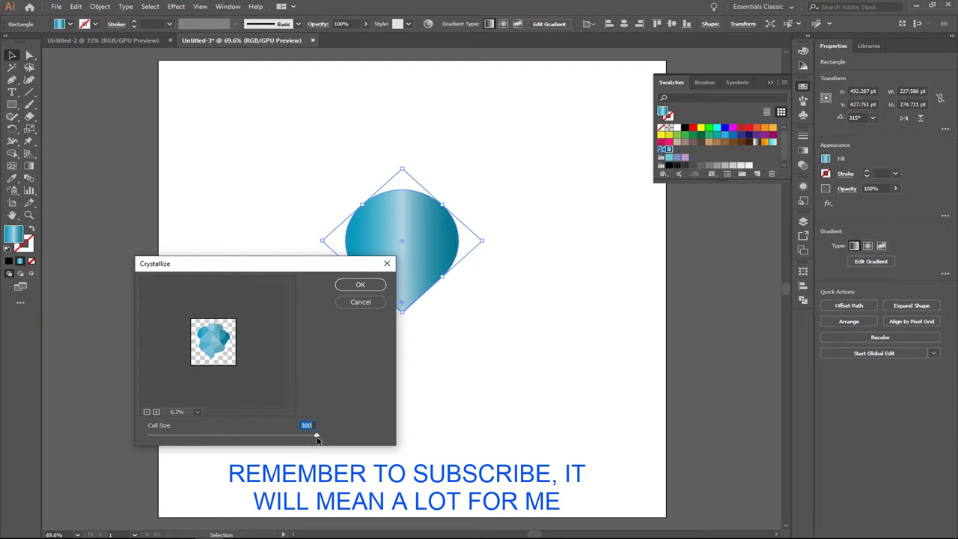
left_click(360, 285)
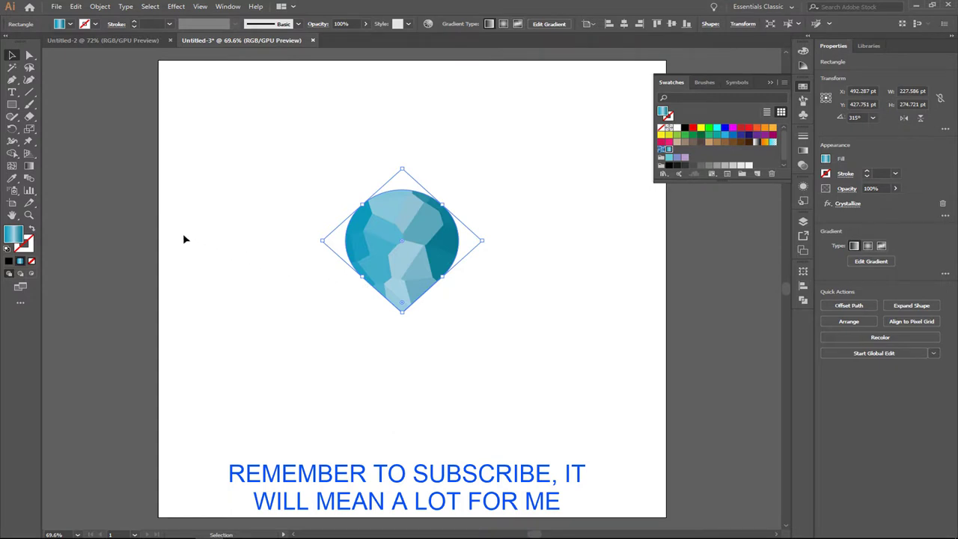
left_click(99, 7)
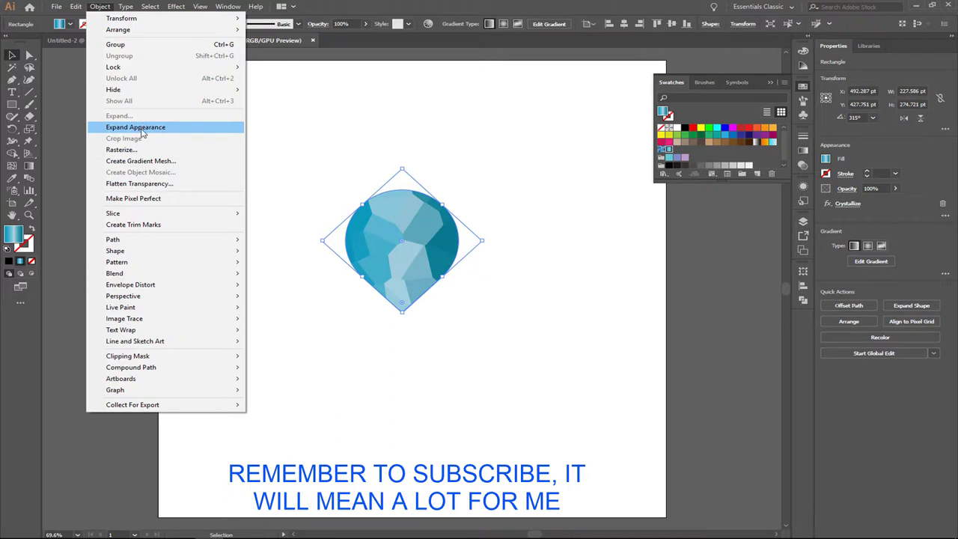
- Expand the crystallized appearance and image-trace it with the High Fidelity Photo preset
left_click(142, 127)
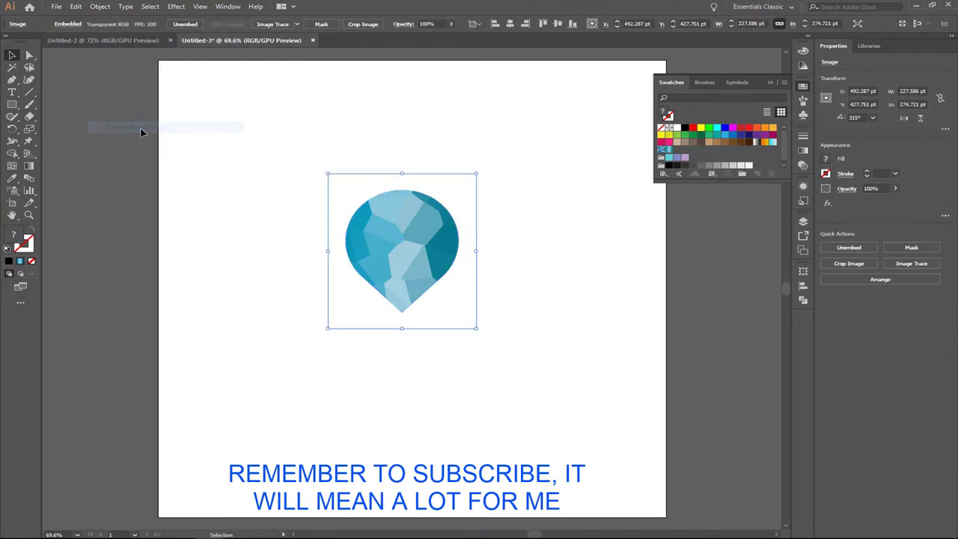
left_click(297, 24)
left_click(313, 62)
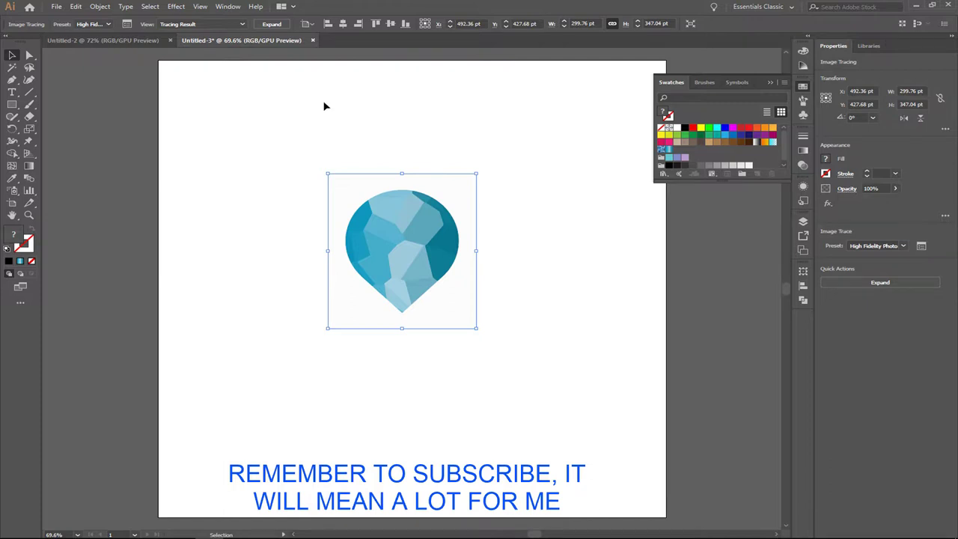
- Expand the tracing into vector paths, move it aside, and ungroup it
left_click(271, 24)
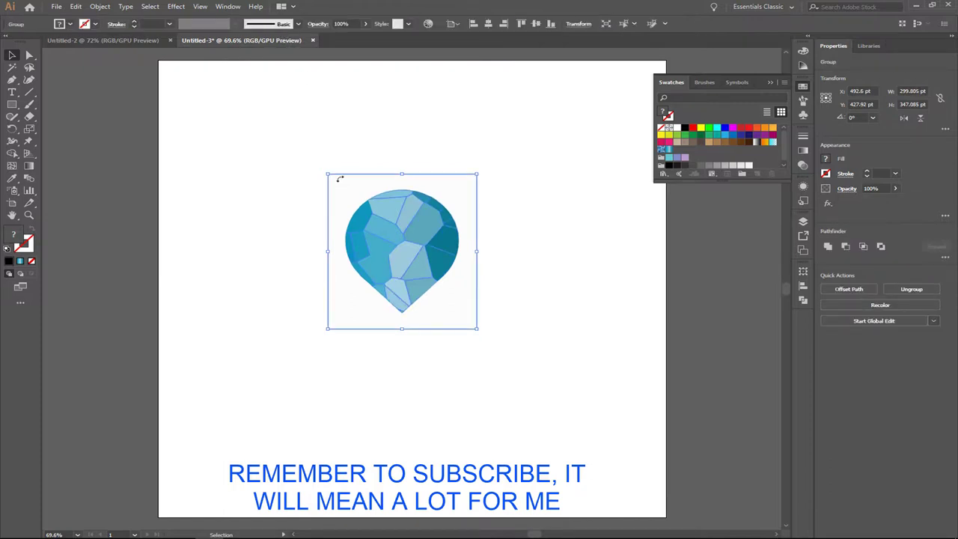
left_click_drag(402, 283, 114, 248)
right_click(123, 282)
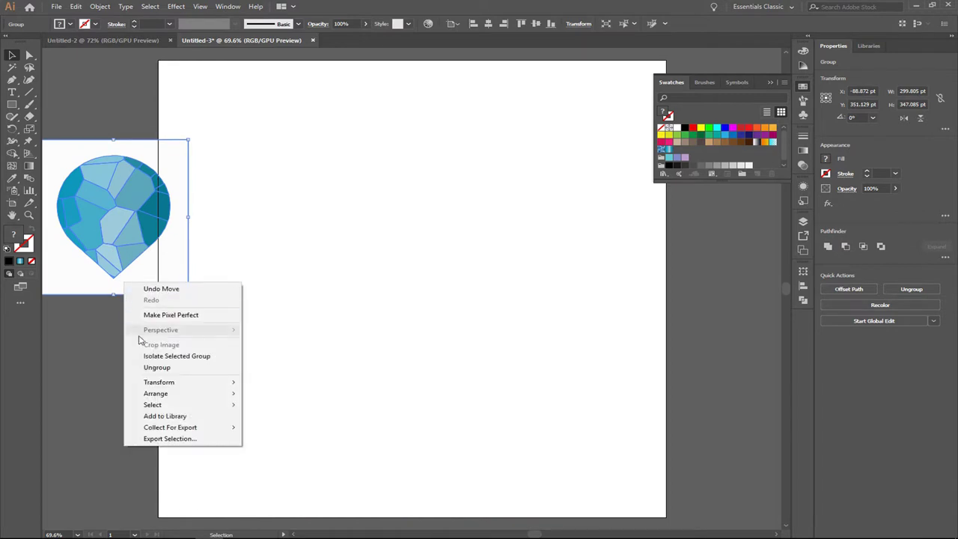
left_click(154, 368)
- Delete the white background rectangle and move the blue facets back onto the artboard
left_click(143, 345)
left_click(159, 286)
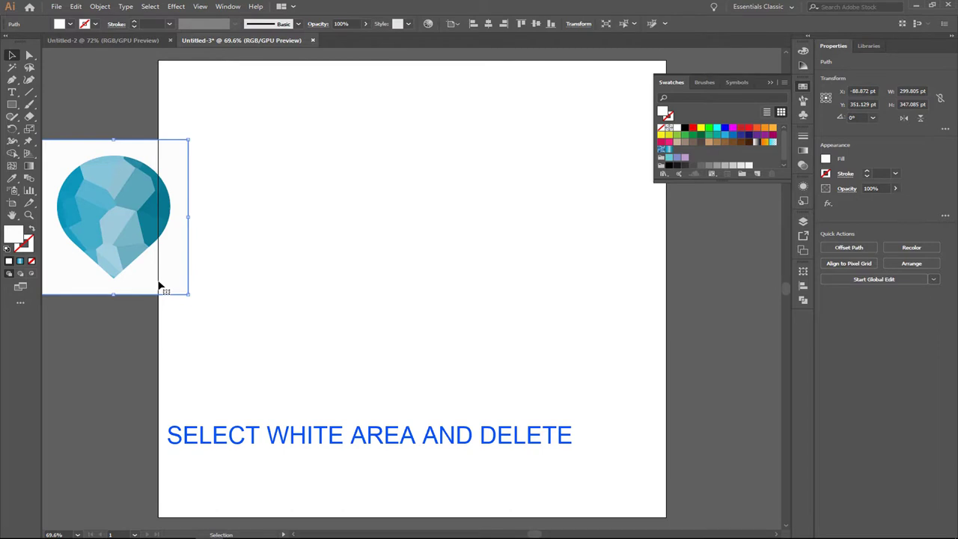
key("Delete")
left_click_drag(51, 147, 188, 292)
left_click_drag(151, 241, 432, 272)
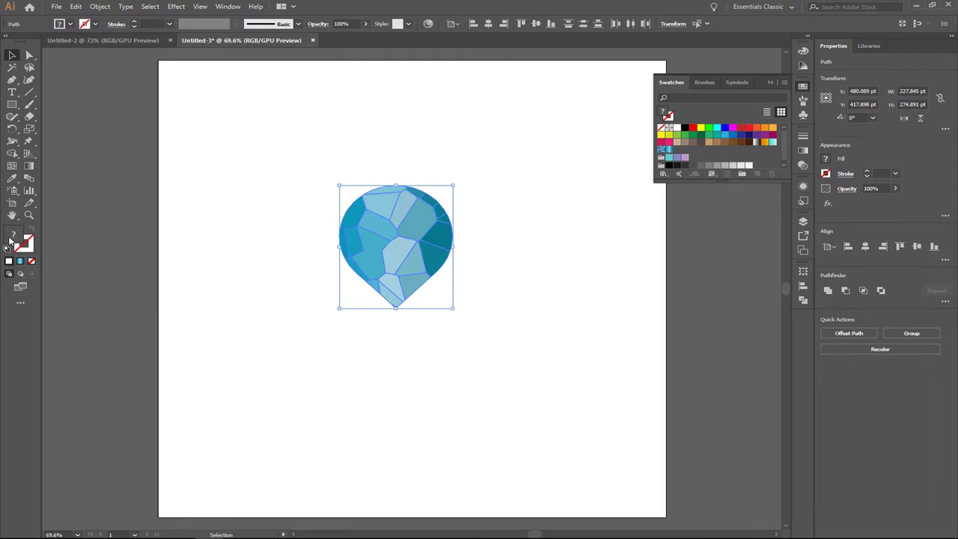
- Give the facets a thin black stroke and no fill, leaving only cell outlines
double_click(13, 238)
left_click(337, 330)
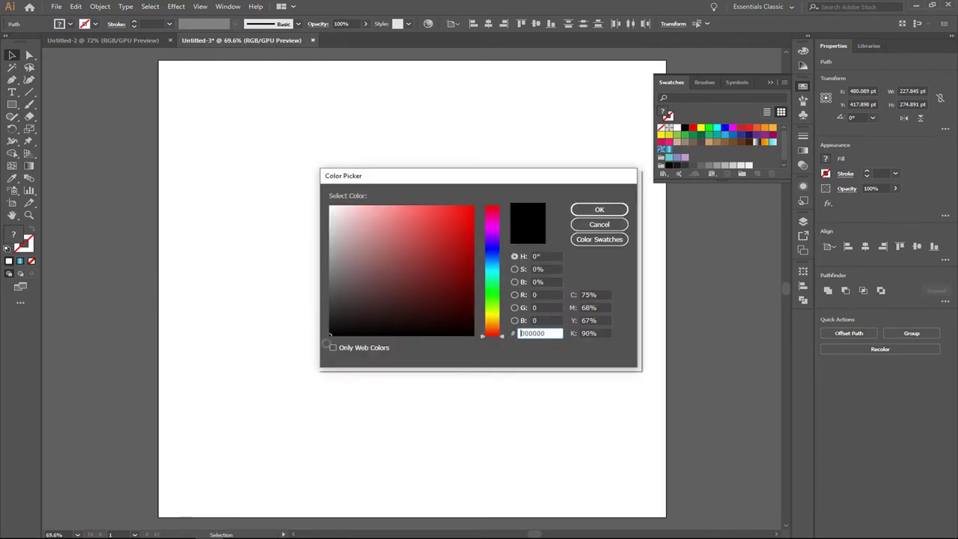
left_click(599, 210)
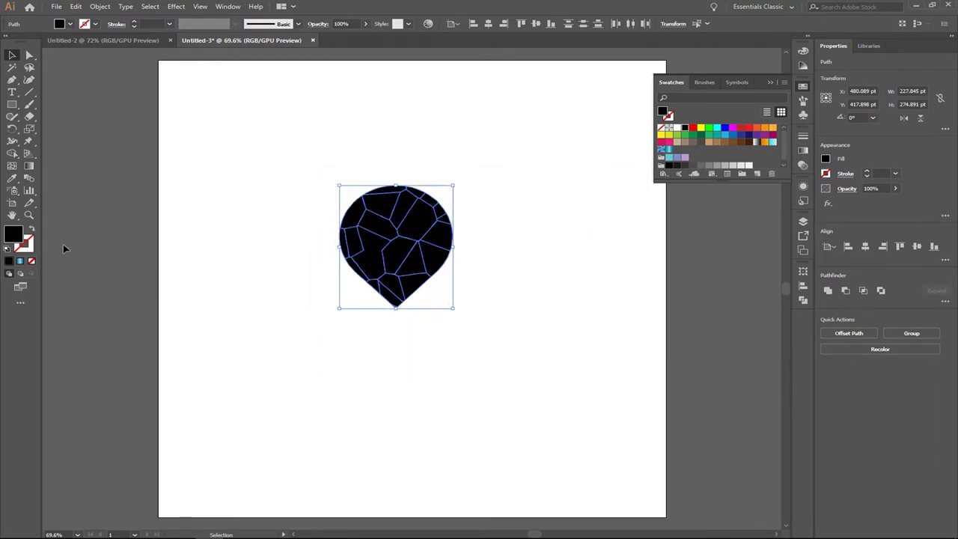
left_click(31, 230)
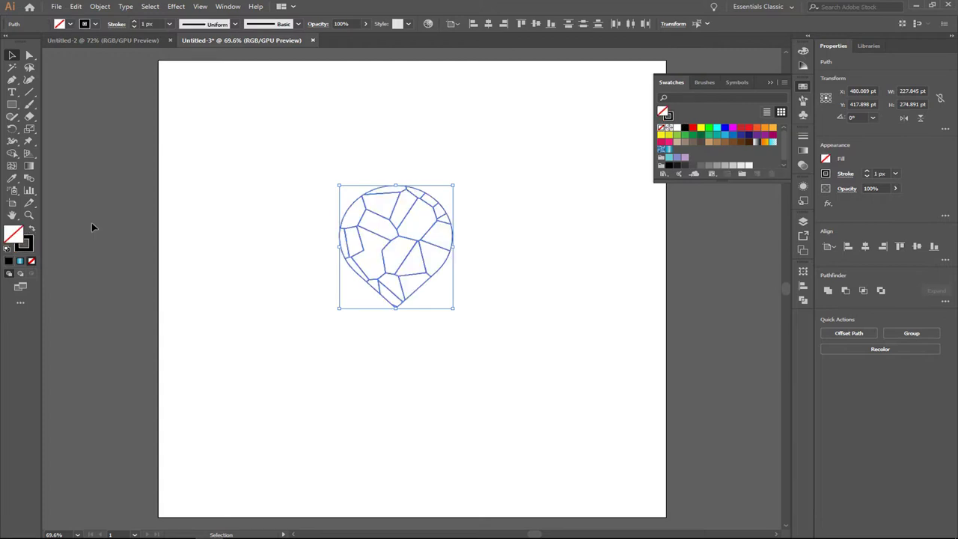
left_click(230, 7)
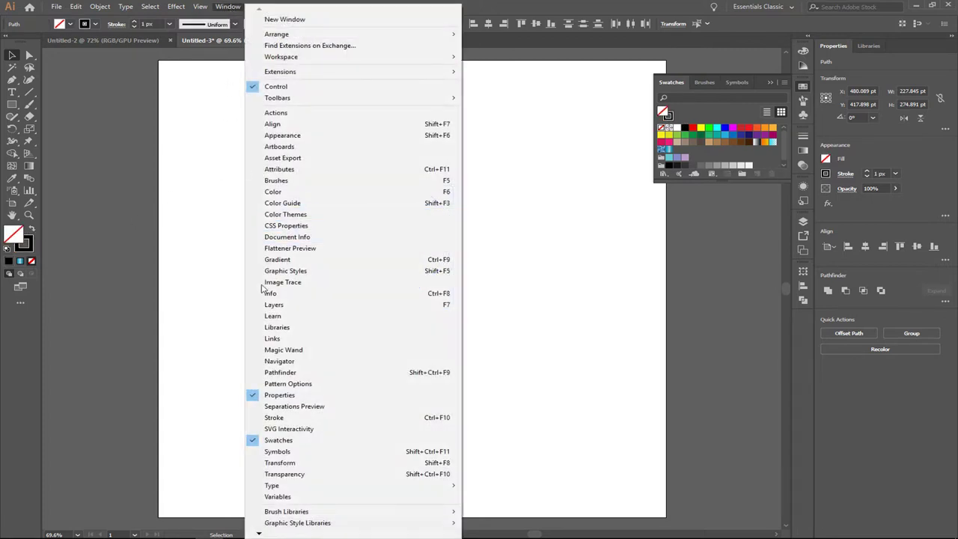
- Set the outline stroke to 5 px with round caps and round joins
left_click(274, 417)
left_click(716, 161)
left_click(717, 174)
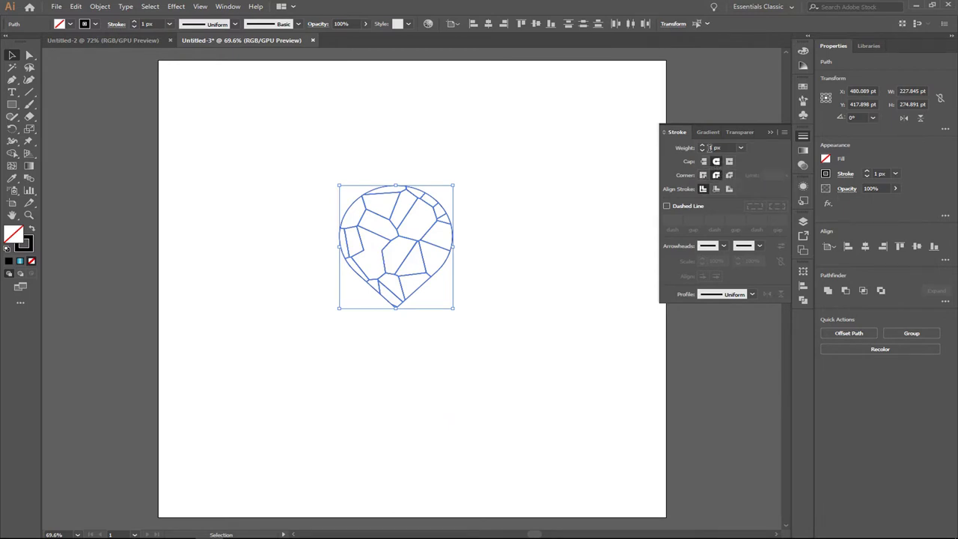
left_click(704, 146)
left_click(704, 146)
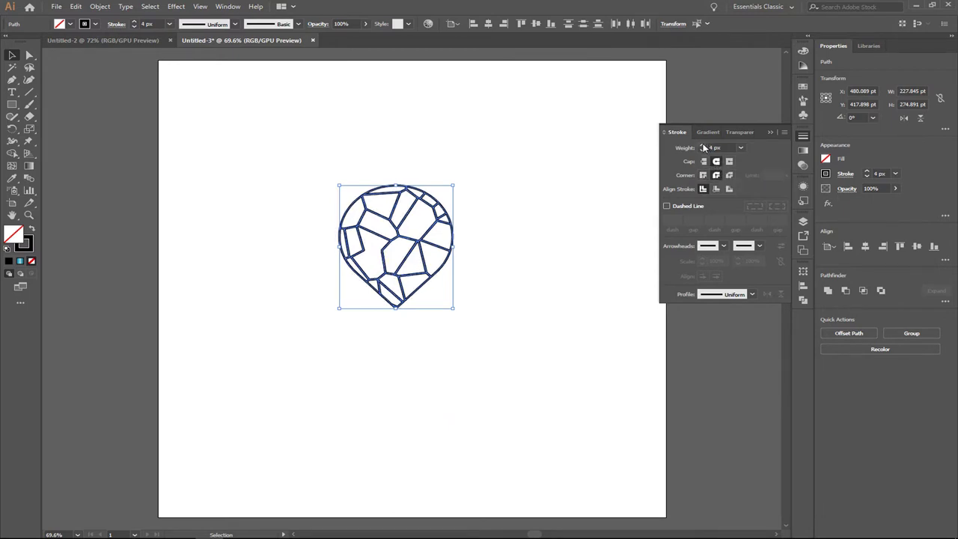
- Make the facet strokes blue and remove the fill
left_click(771, 133)
left_click(803, 88)
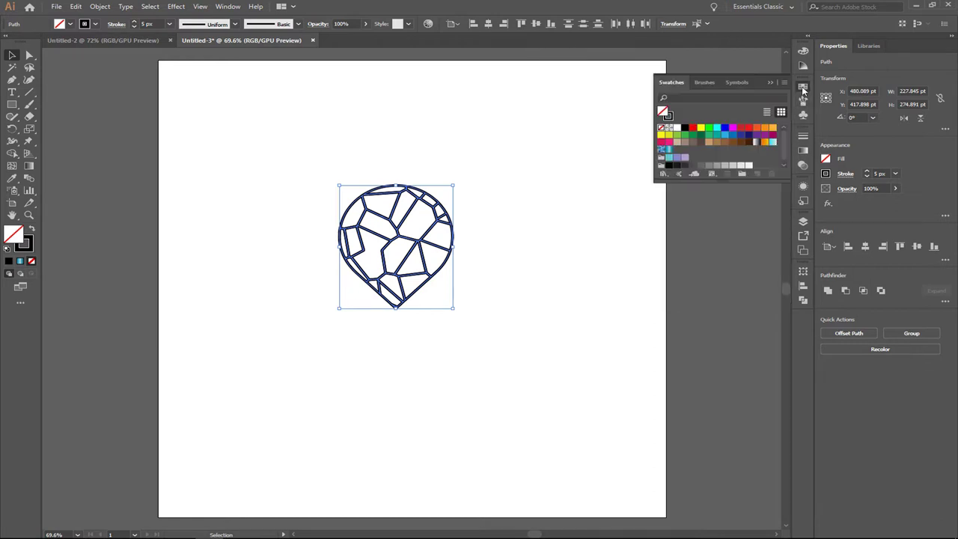
left_click(733, 135)
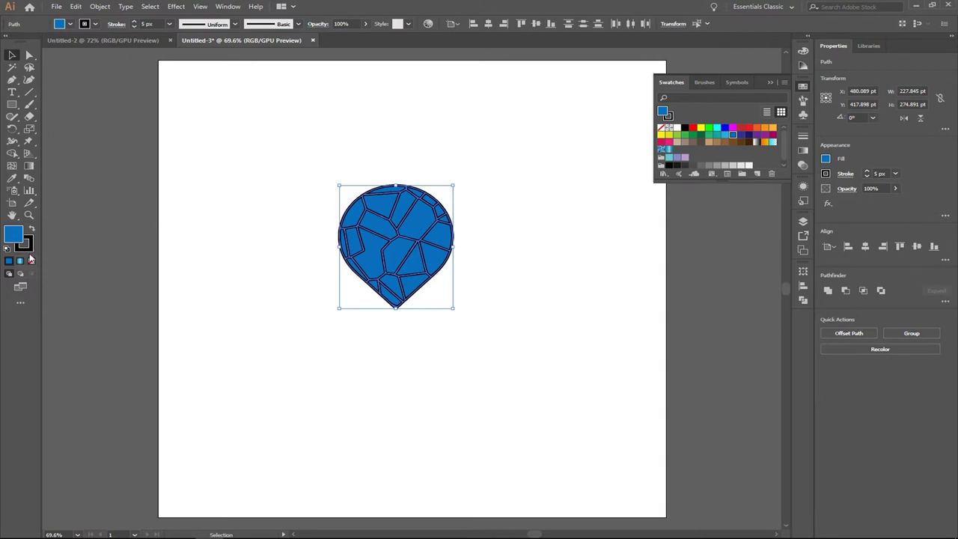
left_click(31, 230)
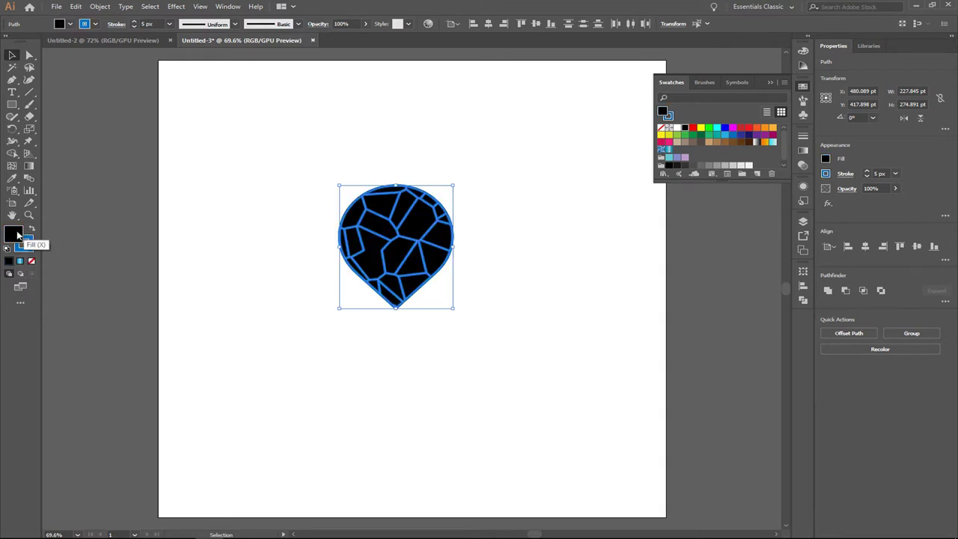
left_click(32, 262)
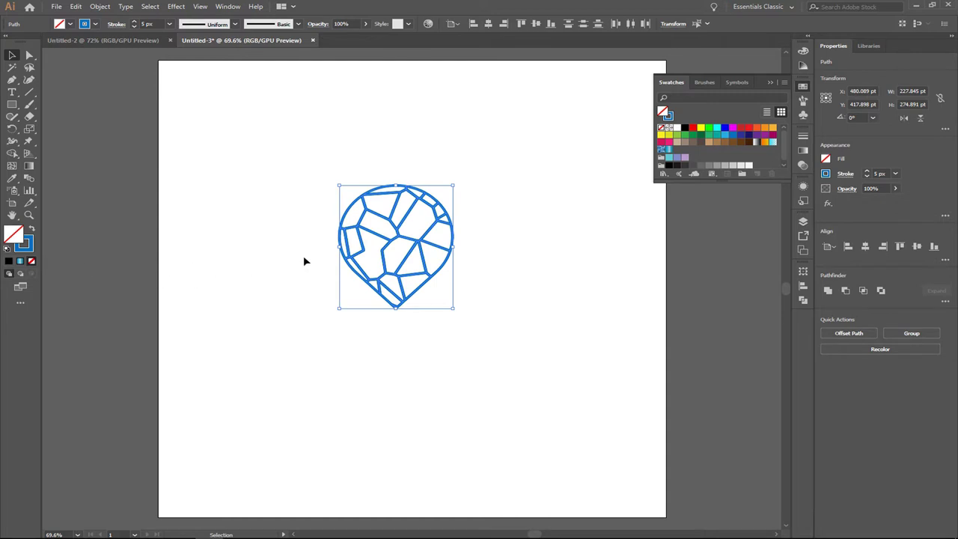
- Expand the blue 5 px strokes into filled shapes with Fill and Stroke checked
left_click(770, 83)
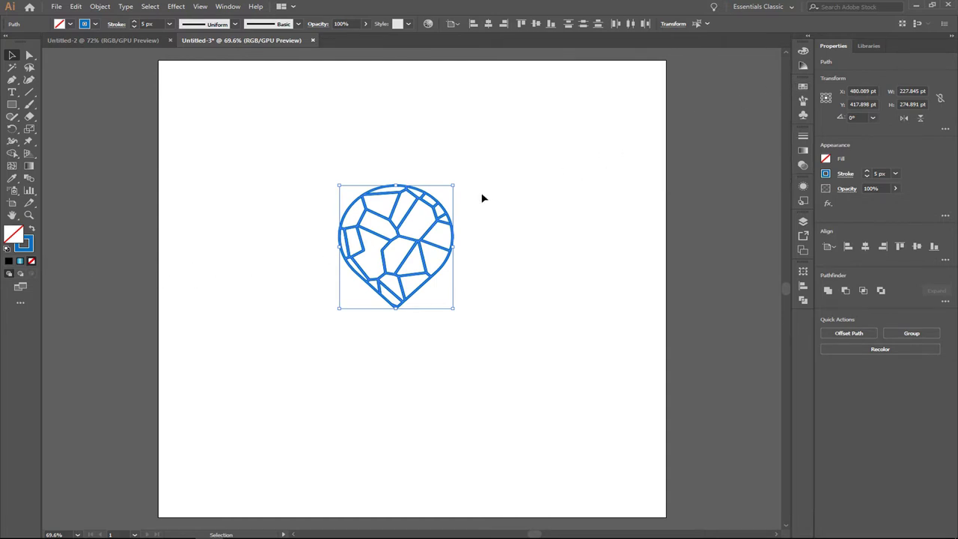
left_click(99, 6)
left_click(118, 116)
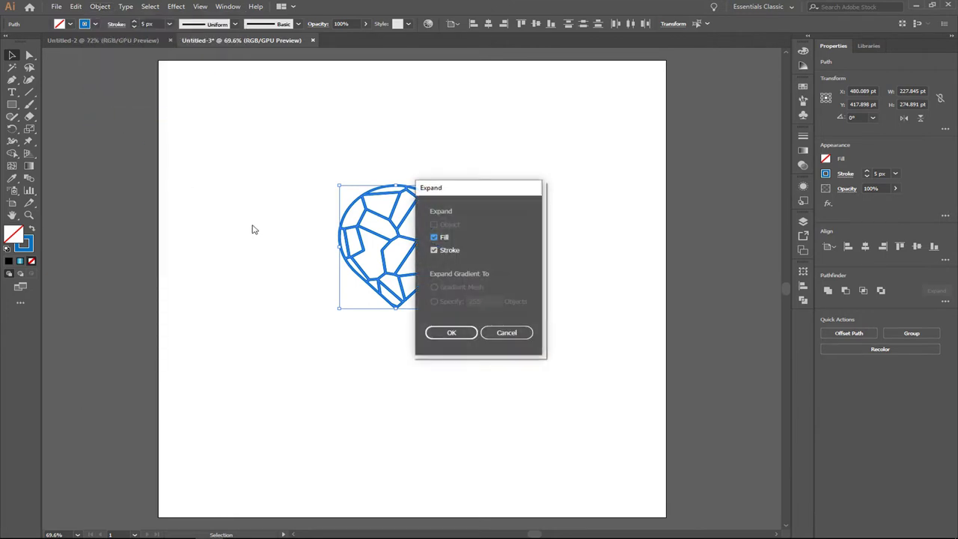
left_click(453, 331)
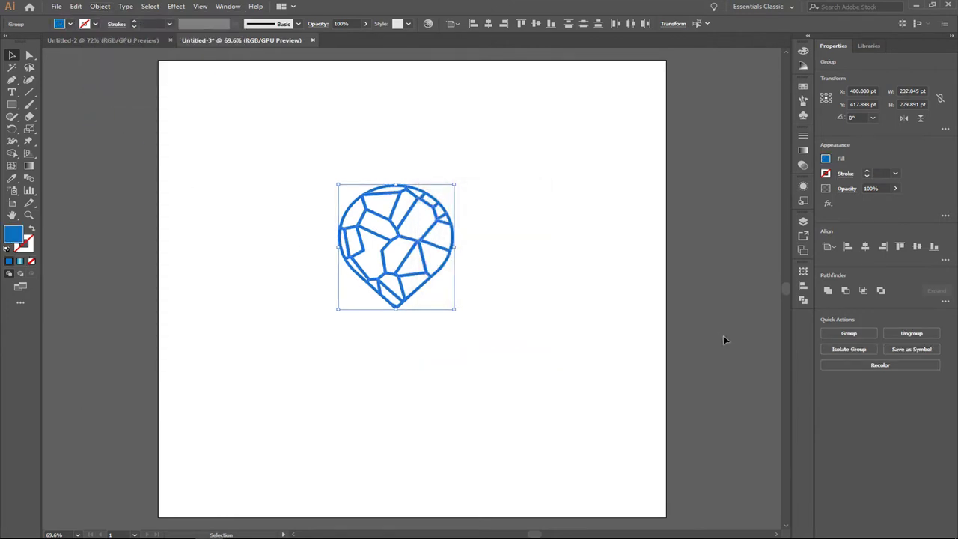
- Merge the expanded blue pin lines into one compound path with Pathfinder Unite
left_click(228, 7)
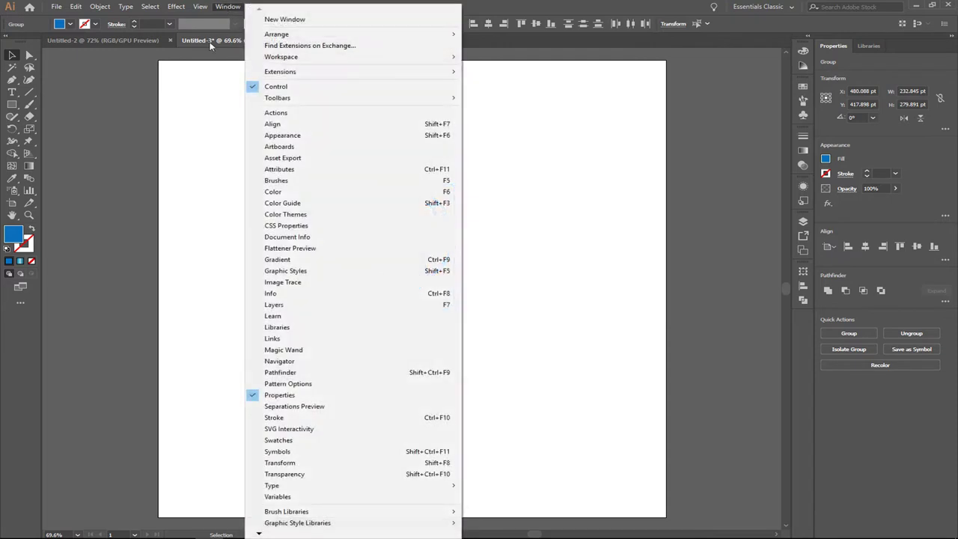
left_click(310, 372)
left_click(671, 295)
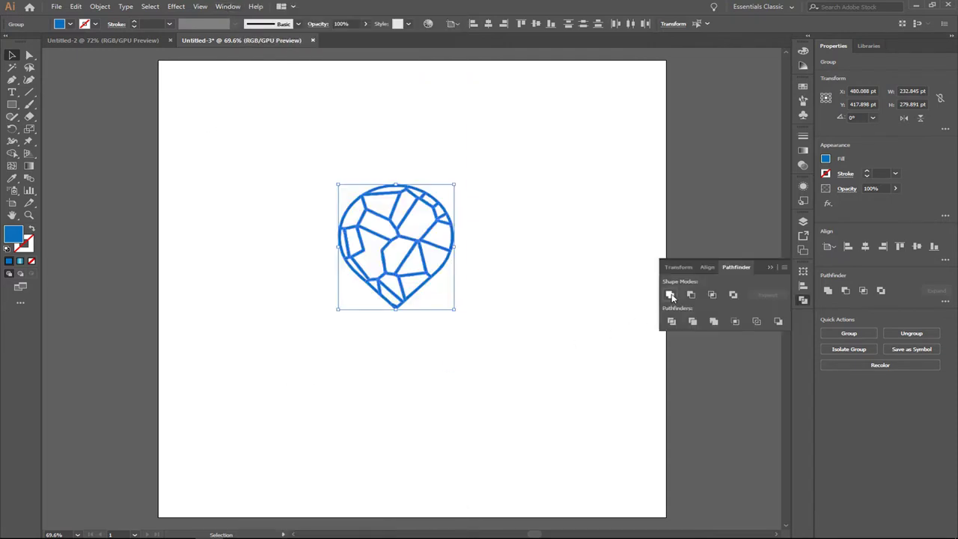
left_click(766, 268)
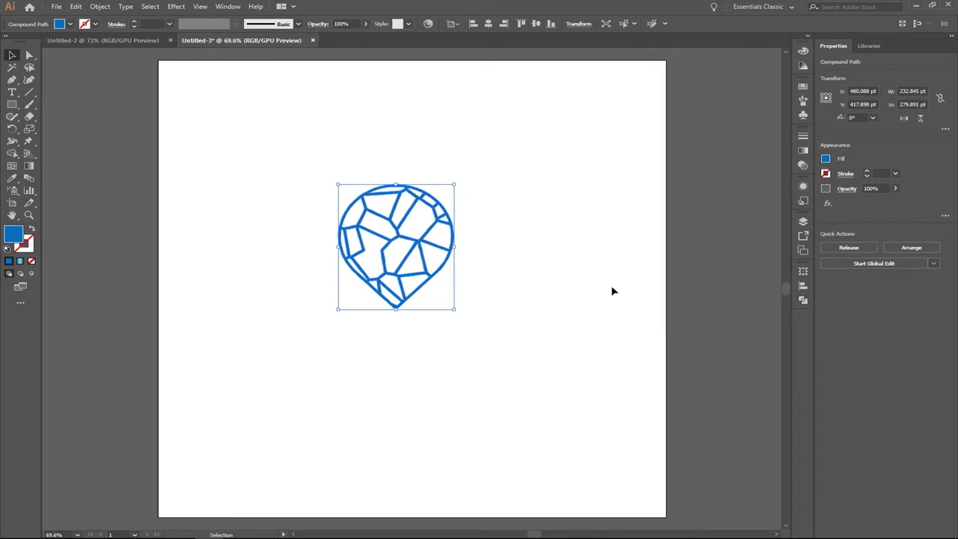
- Draw a small blue circle, about 25.469 pt wide, on one cell vertex
left_click(12, 105)
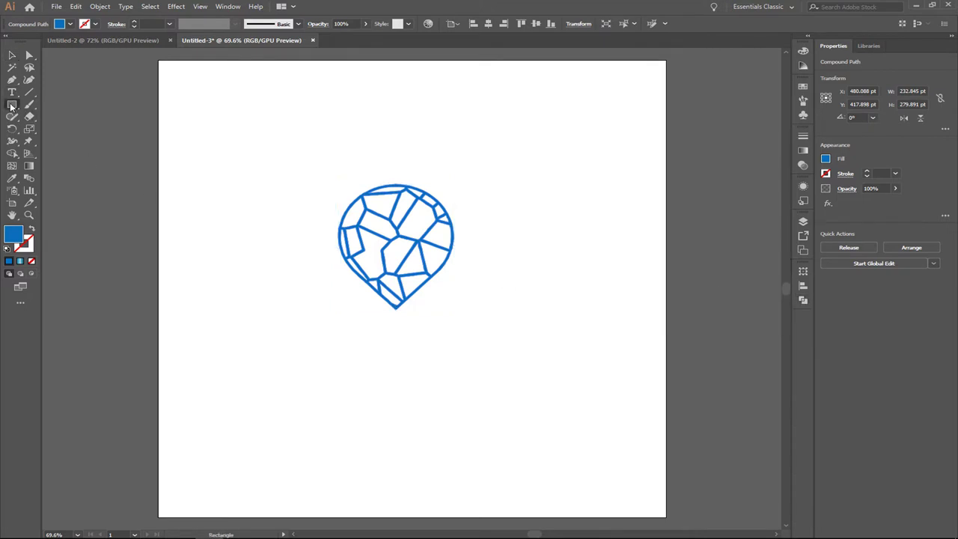
left_click(63, 128)
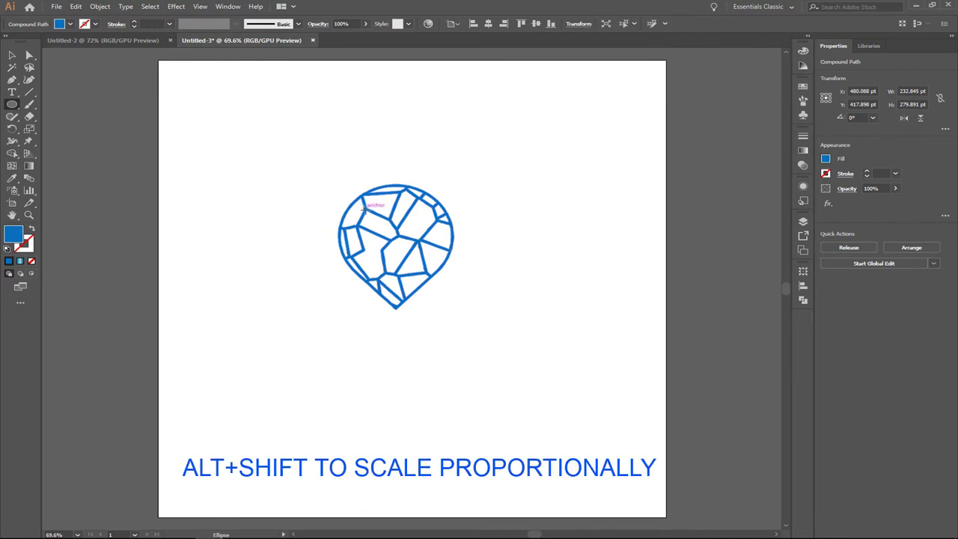
left_click_drag(364, 209, 369, 213)
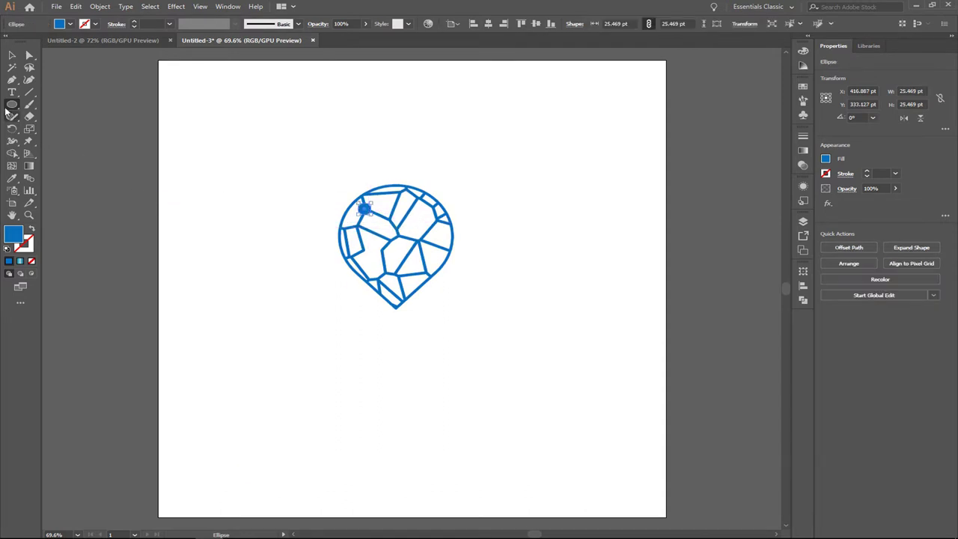
- Alt-drag copies of the circle onto the remaining vertices, then select the whole pin
left_click(12, 56)
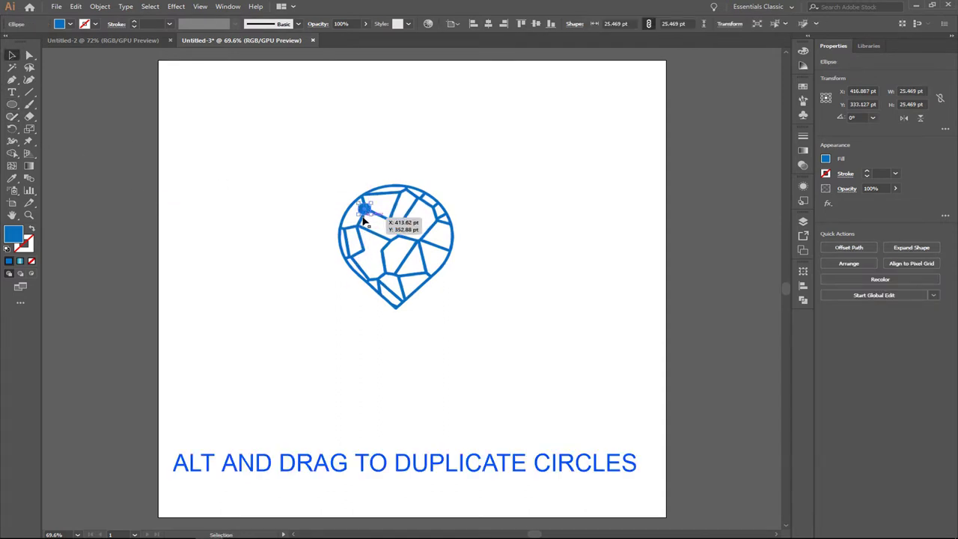
left_click_drag(364, 211, 388, 223)
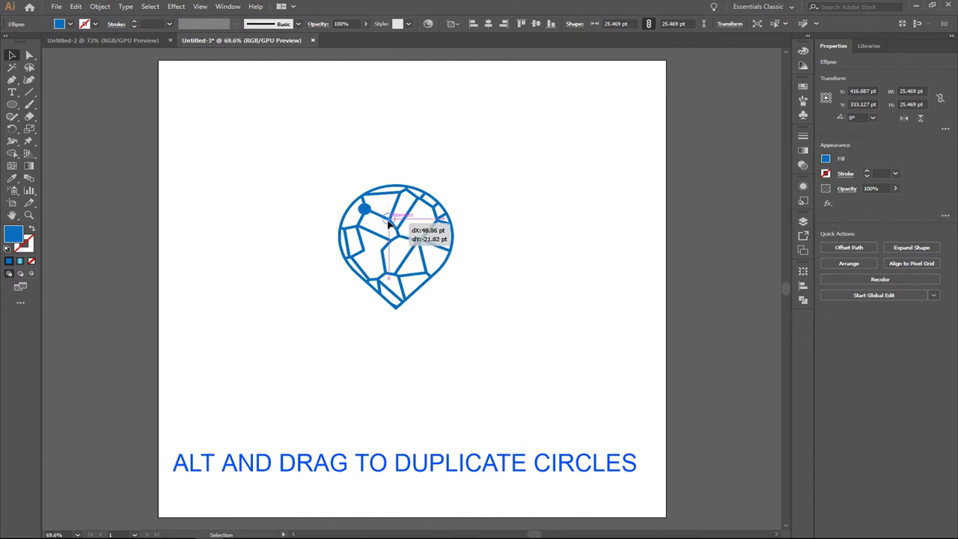
left_click_drag(388, 223, 399, 240)
mouse_move(399, 240)
left_mouse_down()
mouse_move(388, 248)
mouse_move(358, 230)
mouse_move(363, 253)
left_mouse_up()
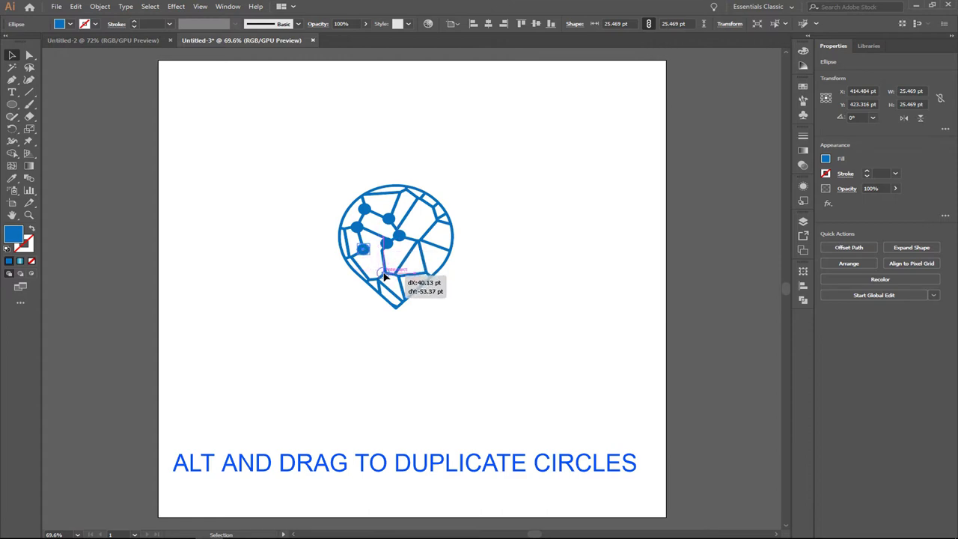
mouse_move(380, 274)
left_mouse_down()
mouse_move(405, 279)
mouse_move(442, 224)
mouse_move(440, 207)
mouse_move(404, 193)
left_mouse_up()
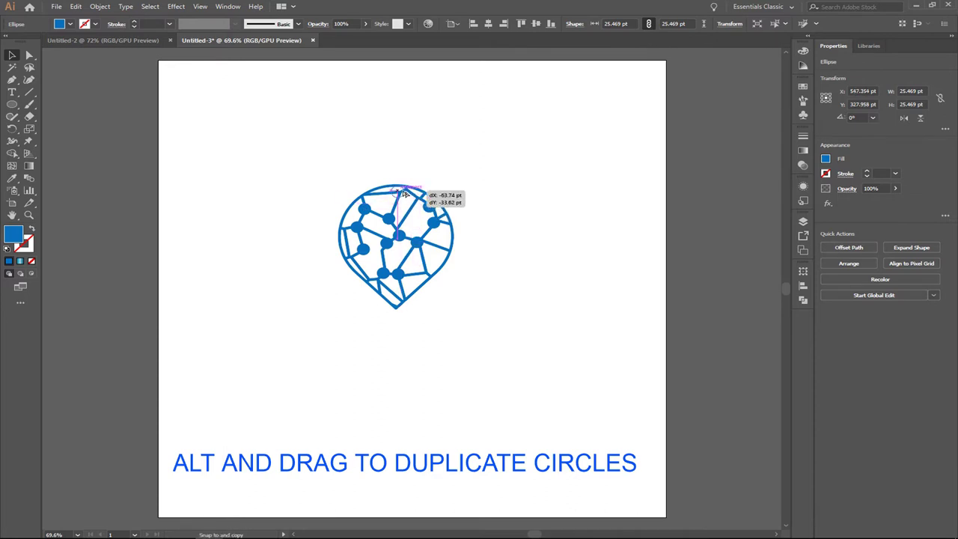
mouse_move(404, 194)
left_mouse_down()
mouse_move(429, 277)
mouse_move(351, 264)
left_mouse_up()
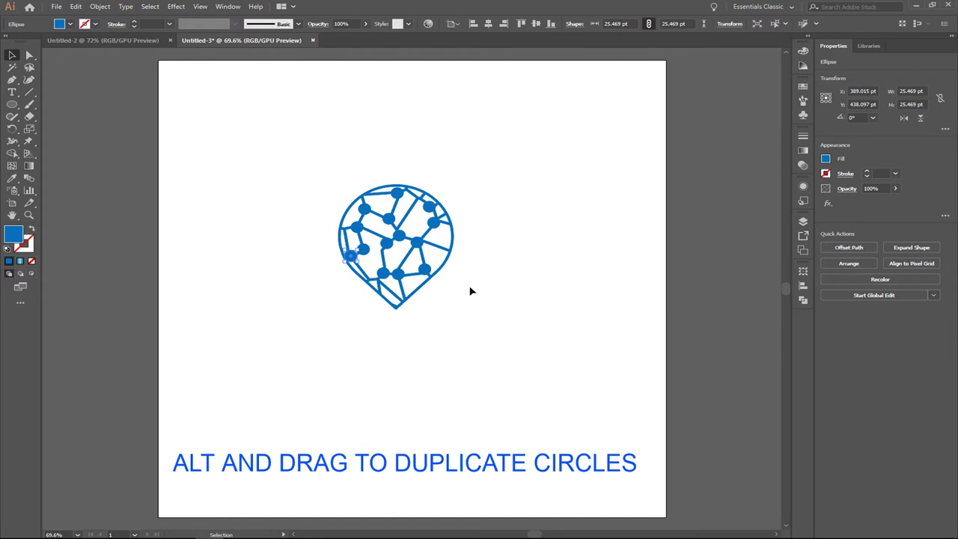
left_click_drag(298, 147, 461, 344)
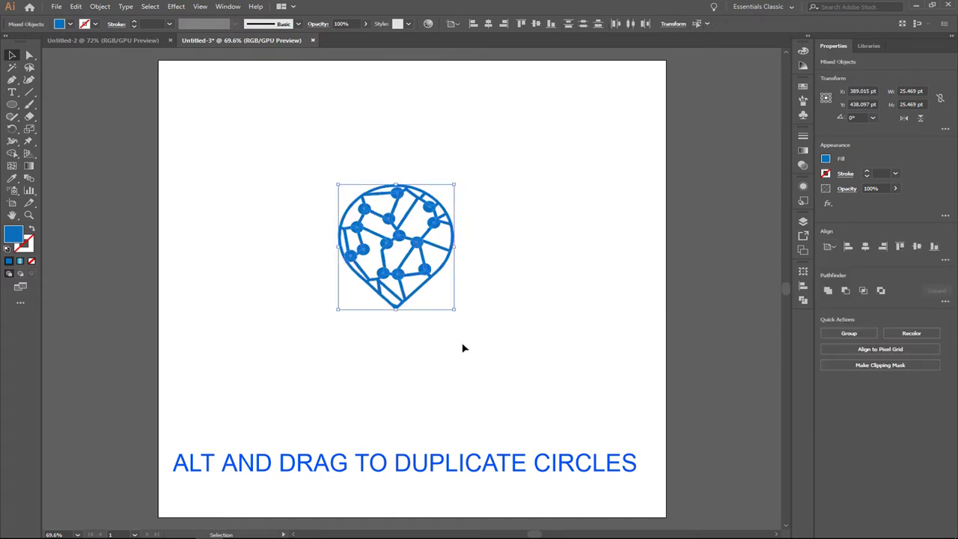
- Merge the pin lines and circles into one compound shape with Pathfinder
left_click(803, 300)
left_click(670, 293)
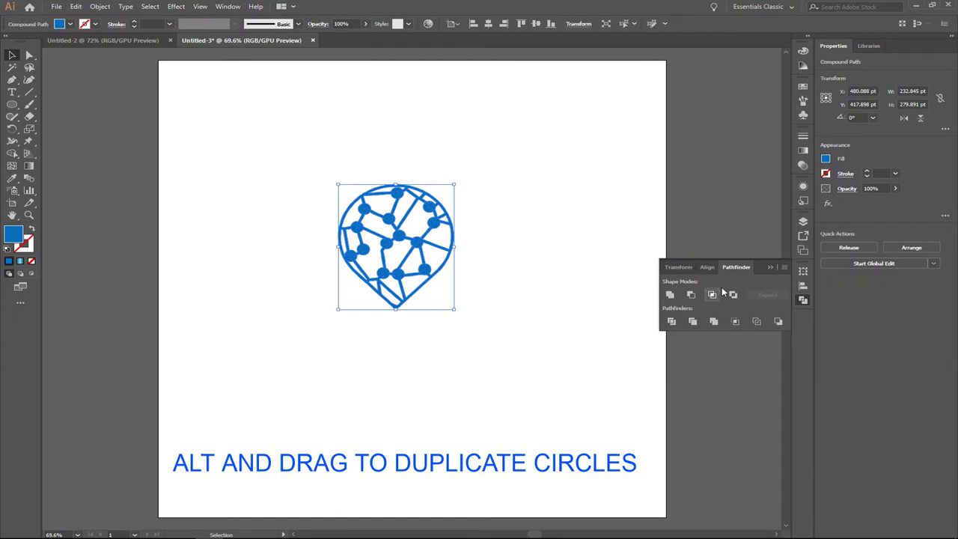
left_click(770, 267)
- Add 'Lorem ipsum' placeholder text, enlarge it to 81.56 px, and place it under the pin
key("t")
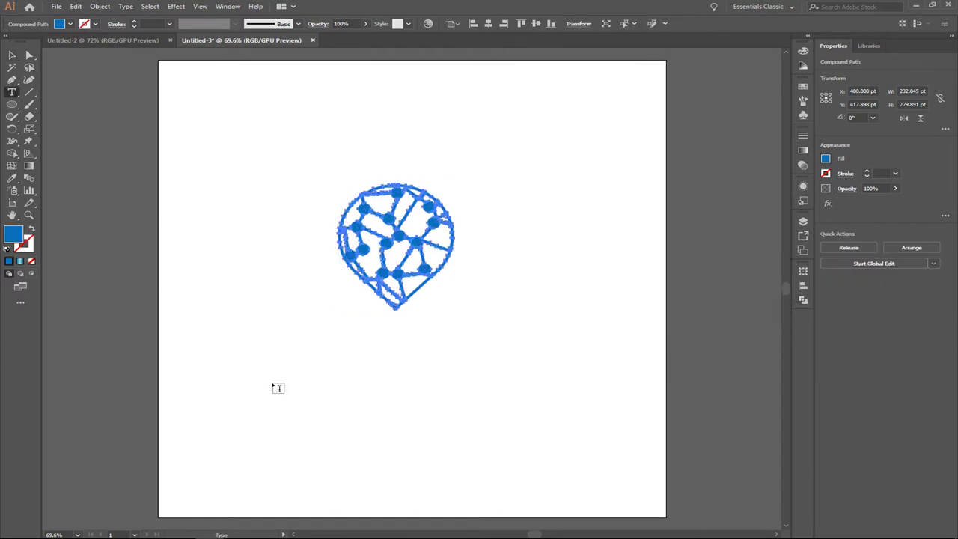
left_click(332, 365)
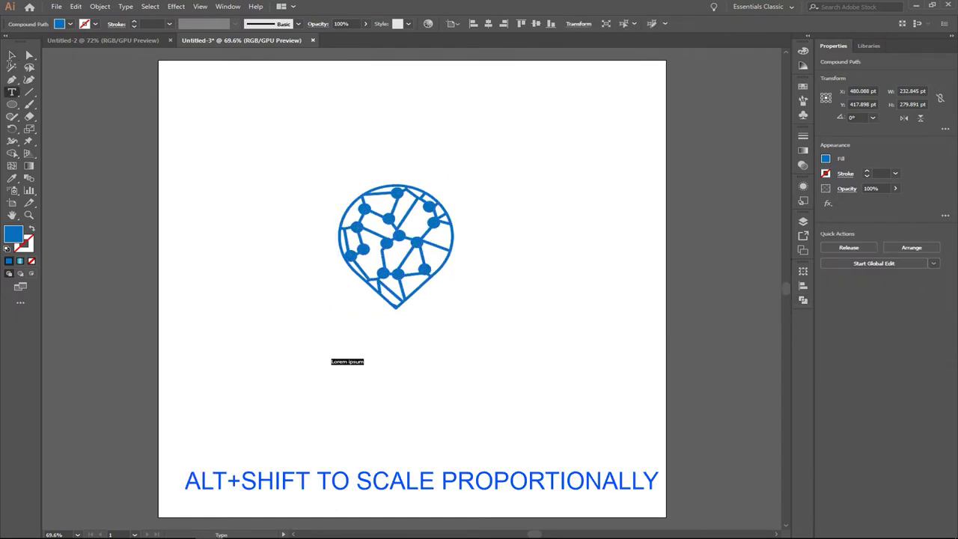
key("Escape")
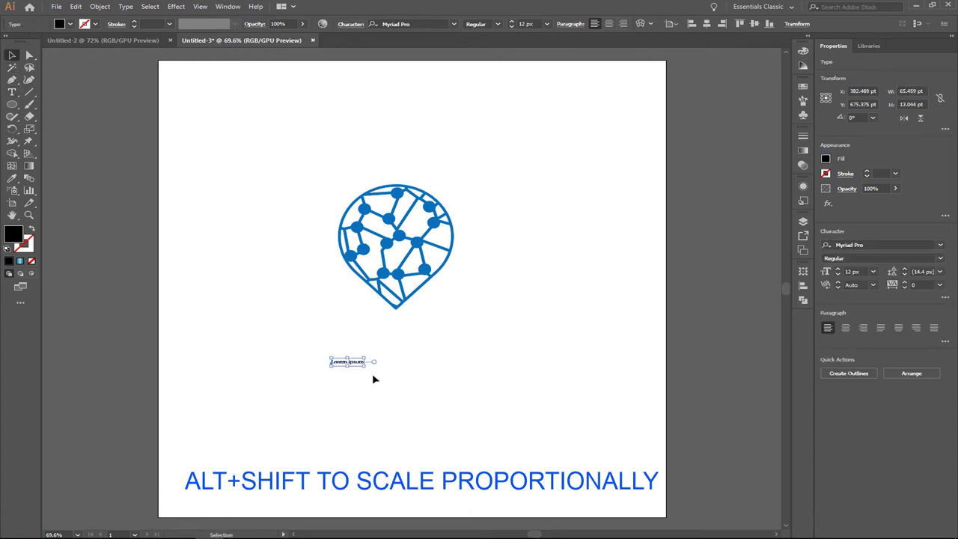
left_click_drag(366, 366, 459, 381)
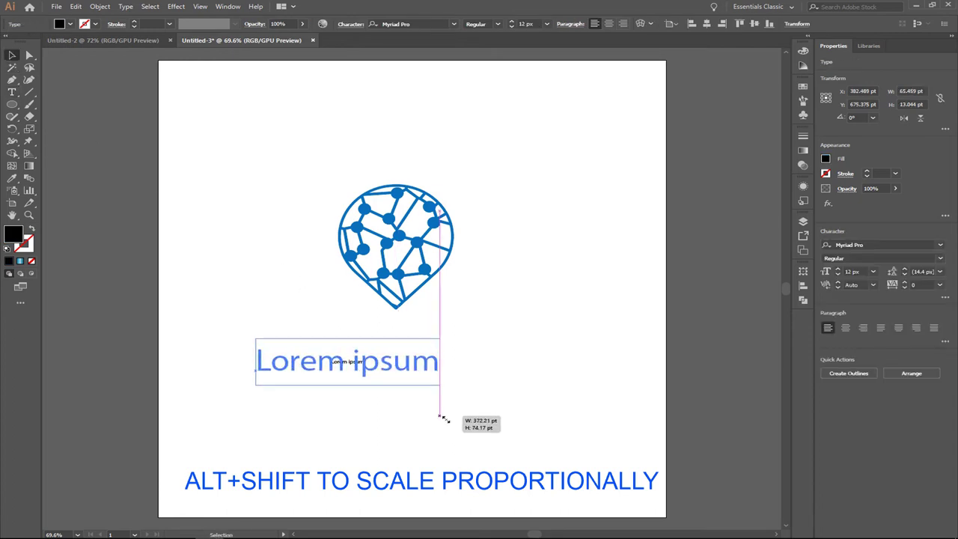
left_click_drag(393, 372, 448, 356)
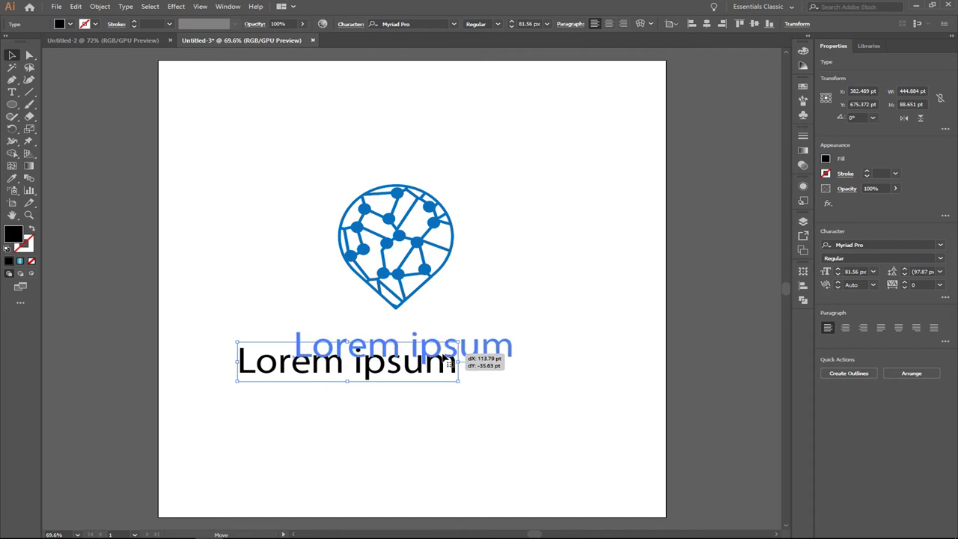
left_click(12, 93)
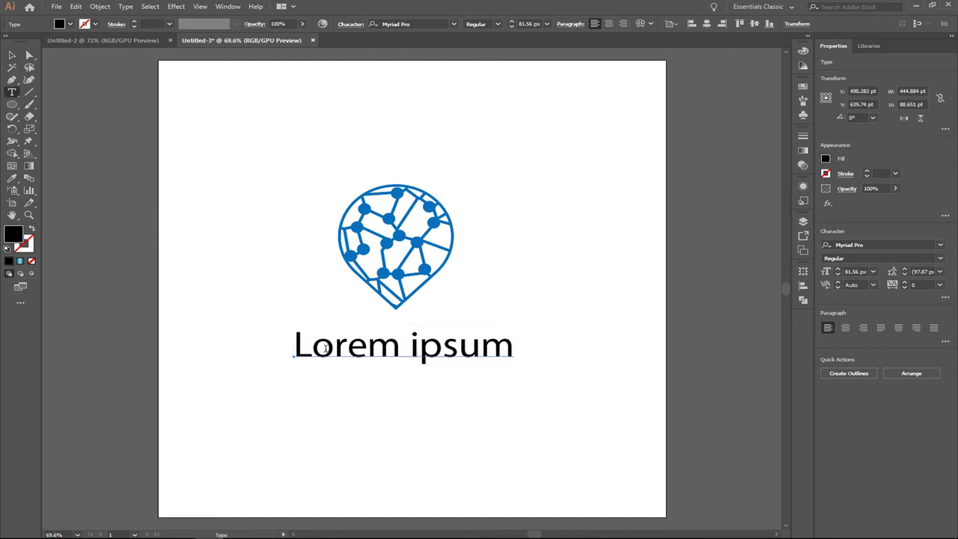
left_click_drag(296, 345, 512, 351)
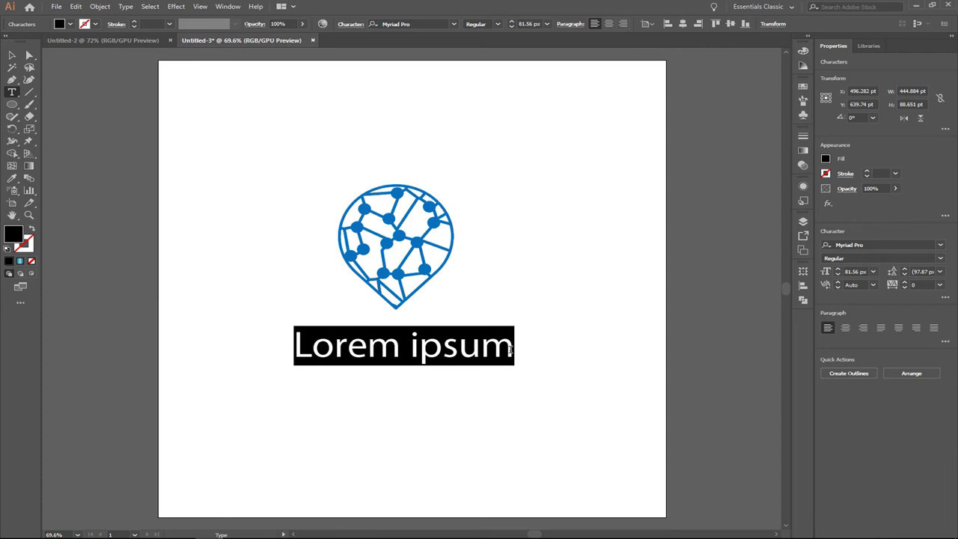
- Replace the placeholder with 'DIGITAL PIN' and set it in Montserrat Medium
type("DIGIT")
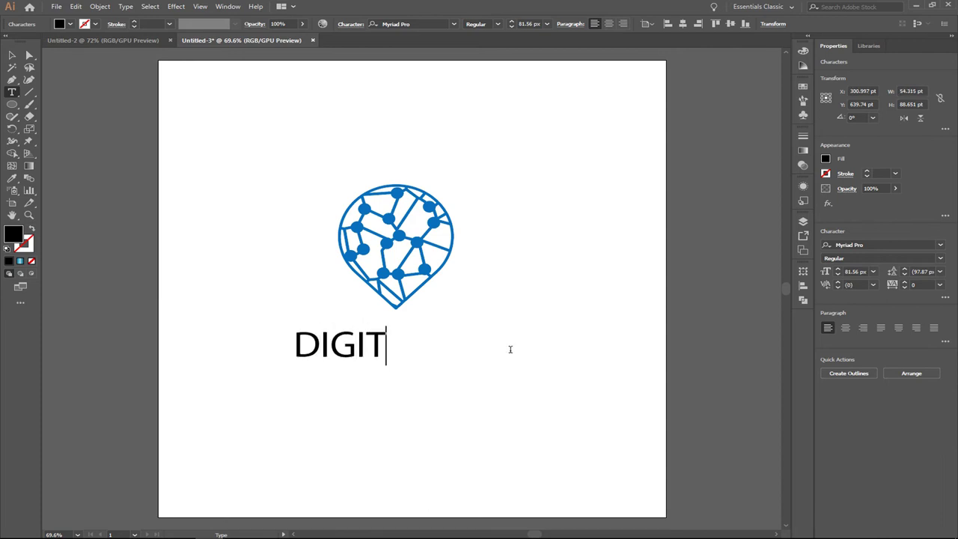
type("AL")
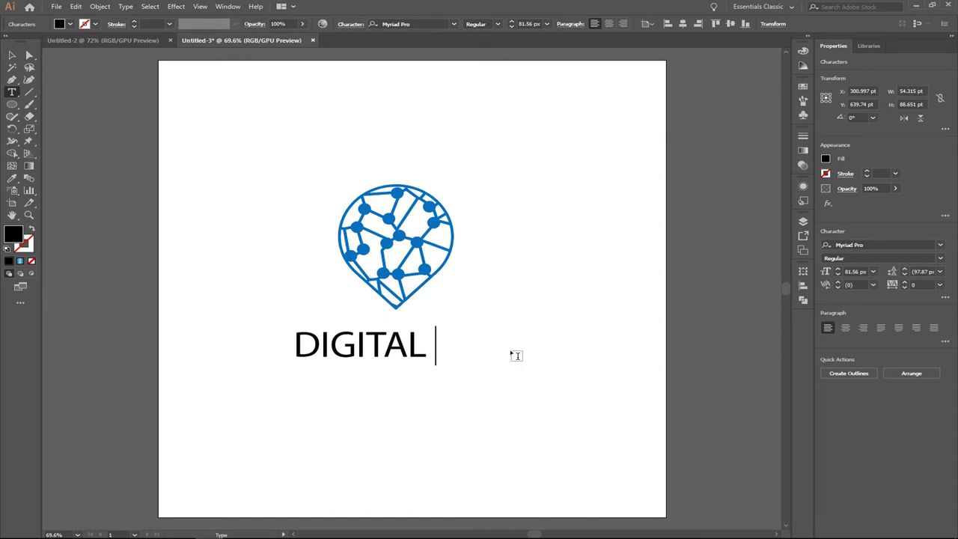
type(" PIN")
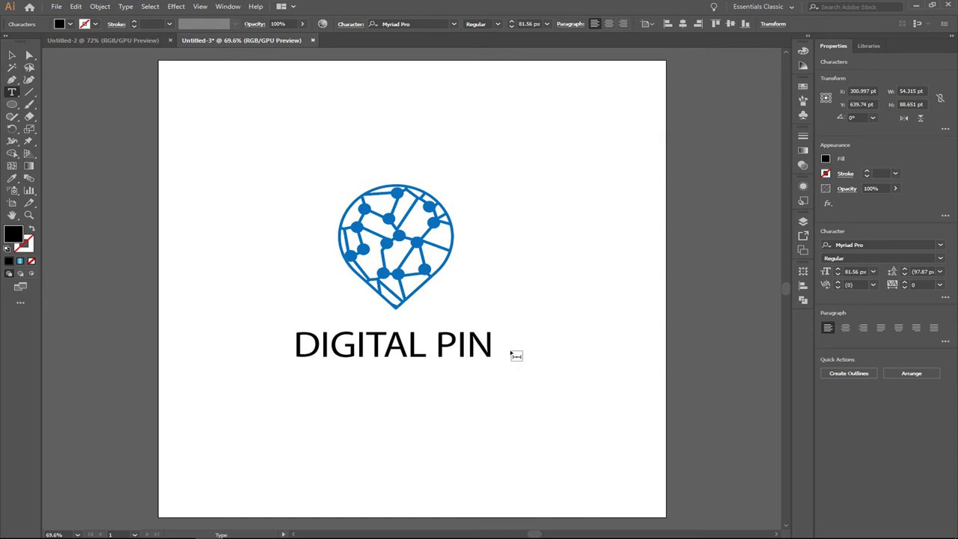
key("shift+Left")
key("shift+Left")
key("shift+Left")
key("shift+Left")
key("shift+Left")
key("shift+Left")
key("shift+Left")
key("shift+Left")
key("shift+Left")
key("shift+Left")
key("shift+Left")
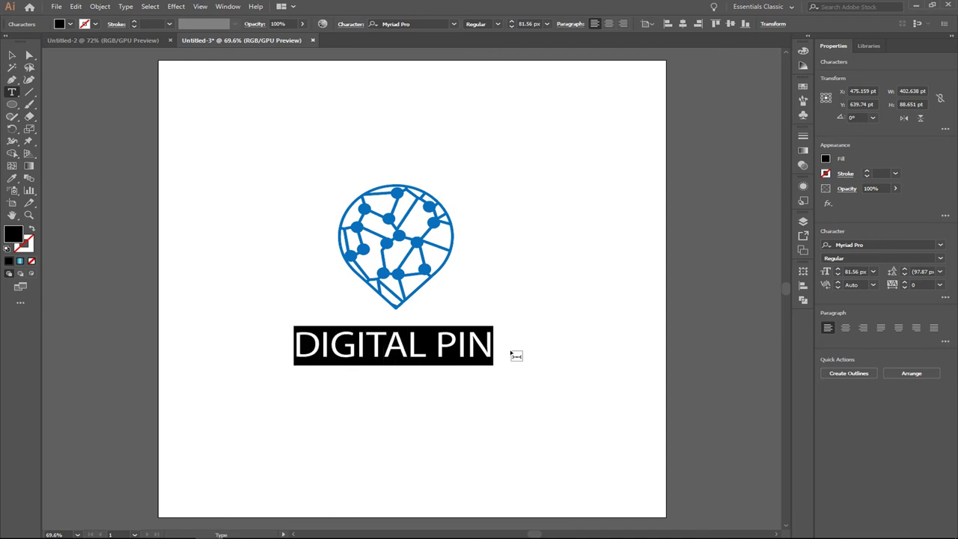
left_click(421, 23)
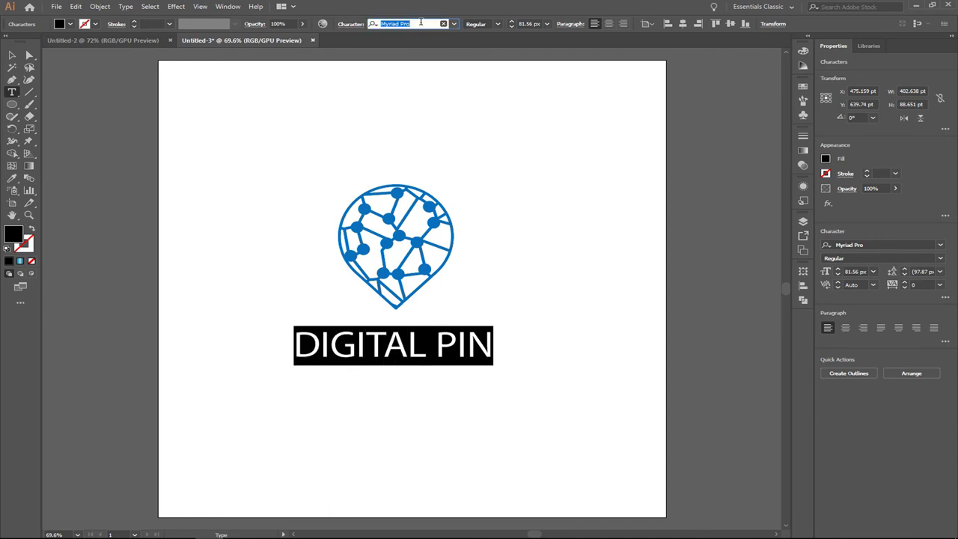
type("MONTSE")
key("Down")
key("Down")
key("Down")
key("Down")
key("Down")
key("Down")
key("Down")
key("Down")
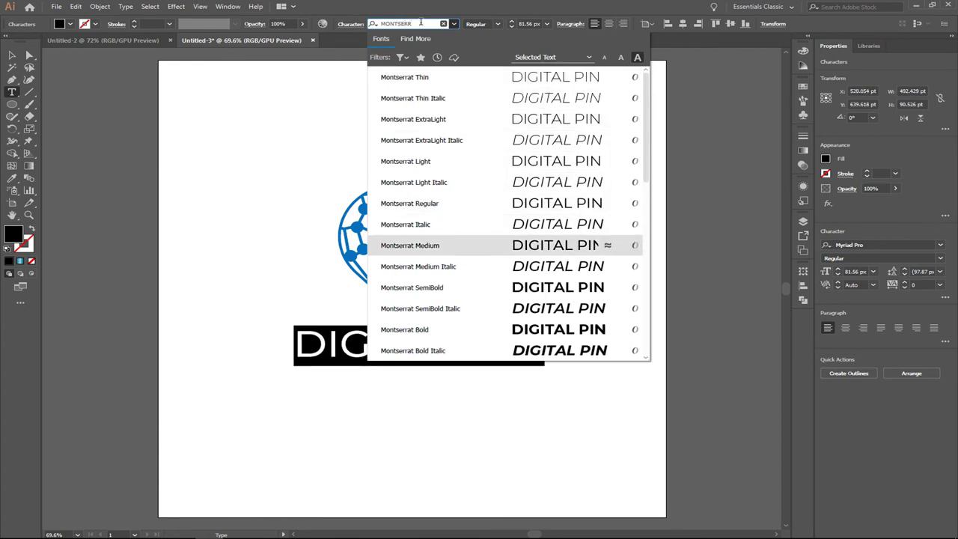
key("Return")
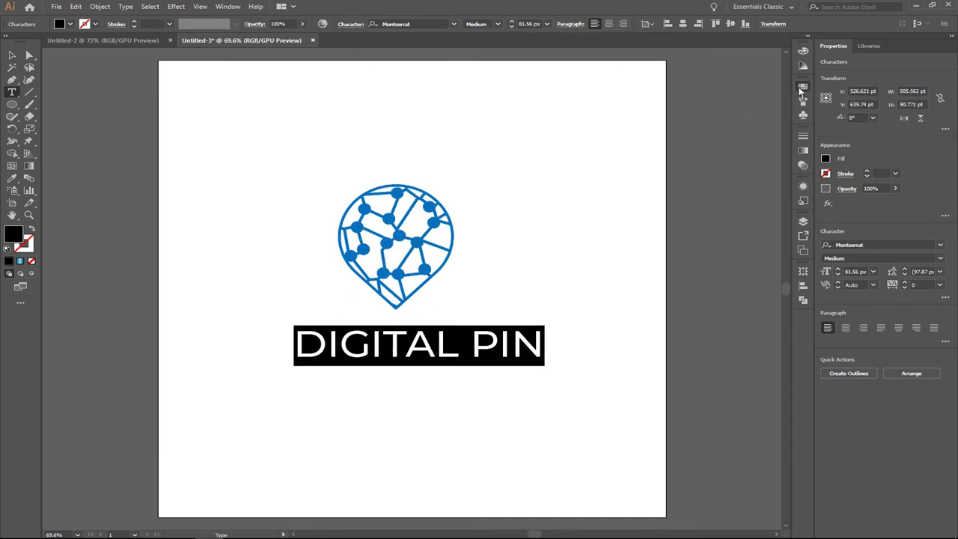
- Colour the DIGITAL PIN text blue and centre the logo horizontally over it
left_click(803, 86)
left_click(733, 135)
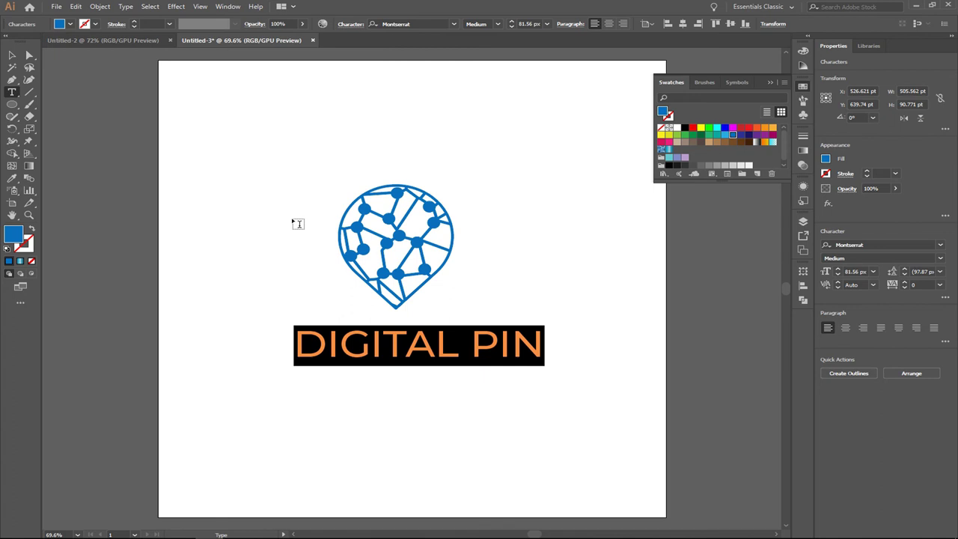
left_click(11, 55)
left_click_drag(278, 172, 449, 356)
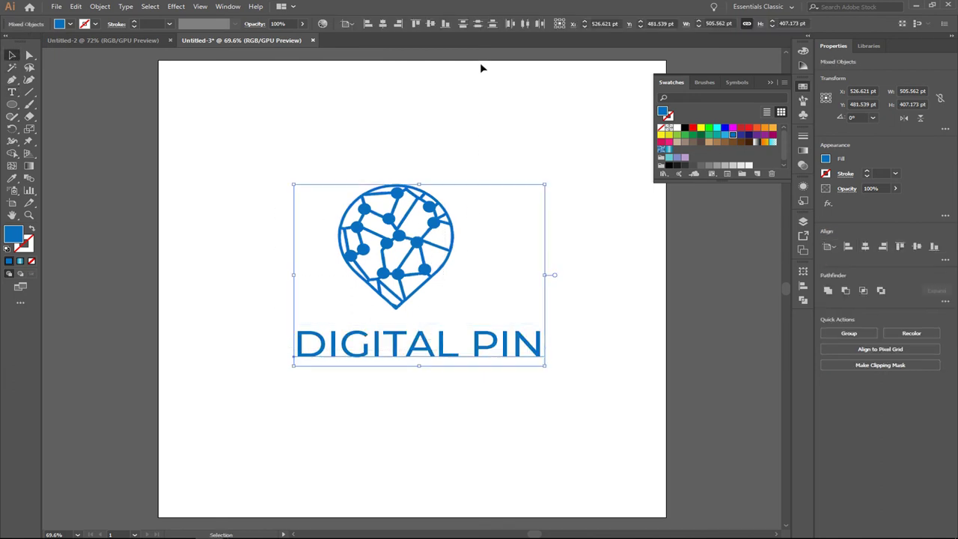
left_click(382, 24)
left_click(432, 391)
- Shrink the text to 60.03 px, group it with the pin, and centre the group vertically
left_click(450, 352)
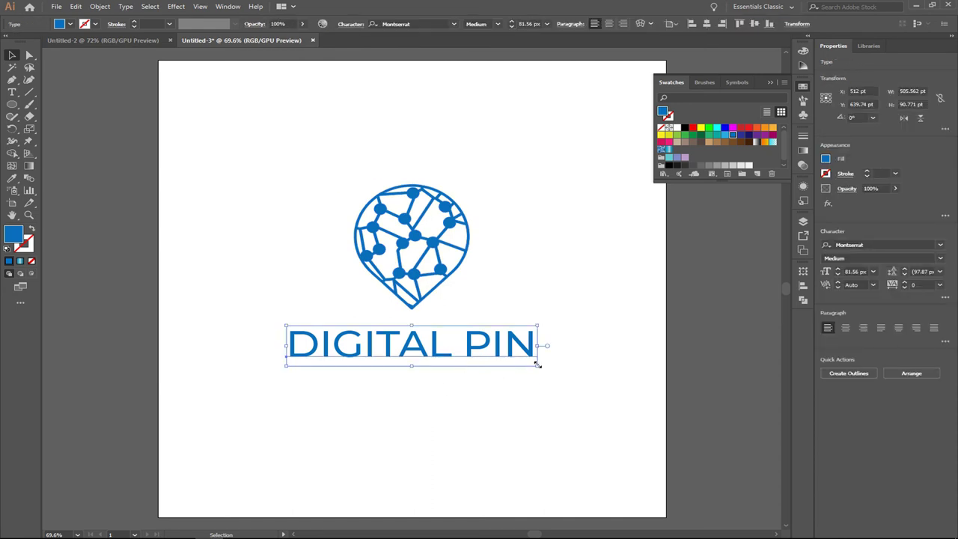
left_click_drag(536, 364, 535, 365)
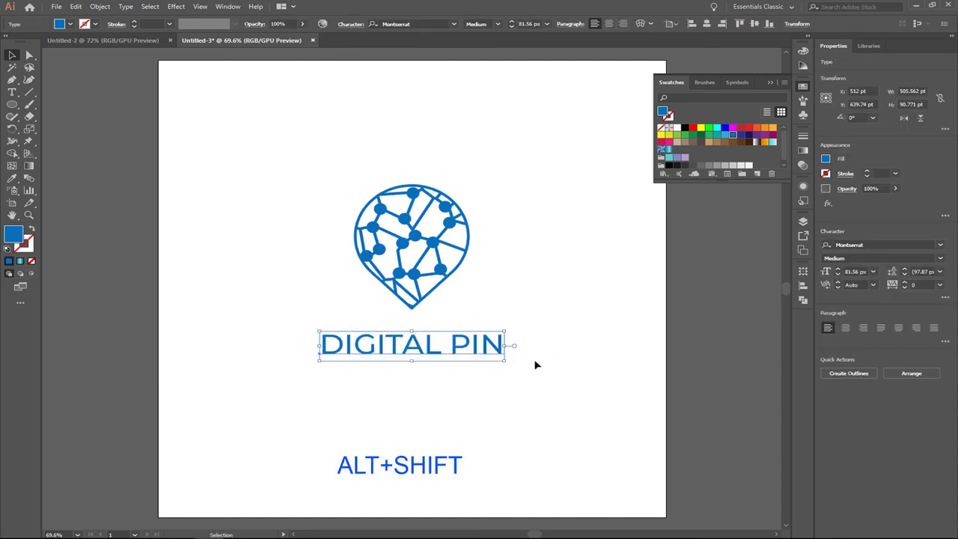
left_click_drag(371, 166, 440, 358)
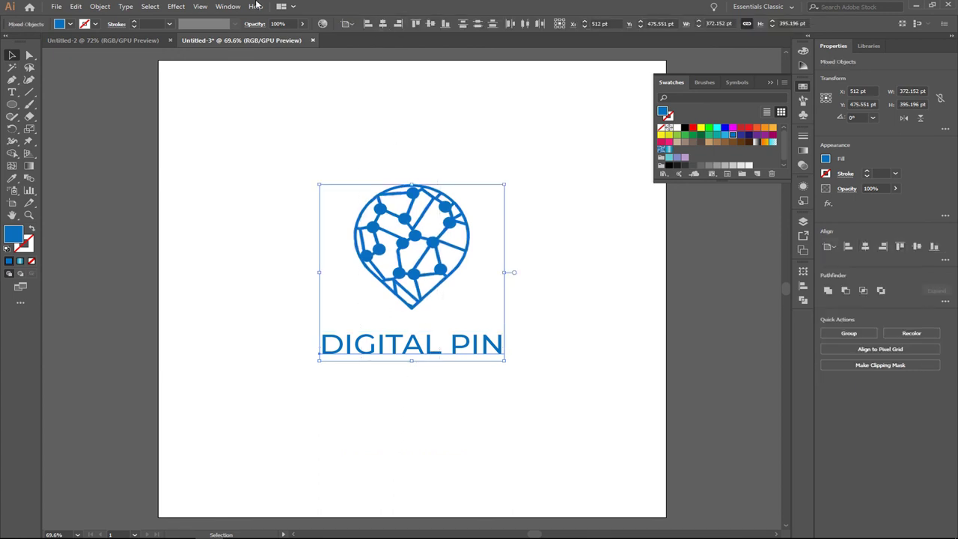
left_click(99, 6)
left_click(115, 45)
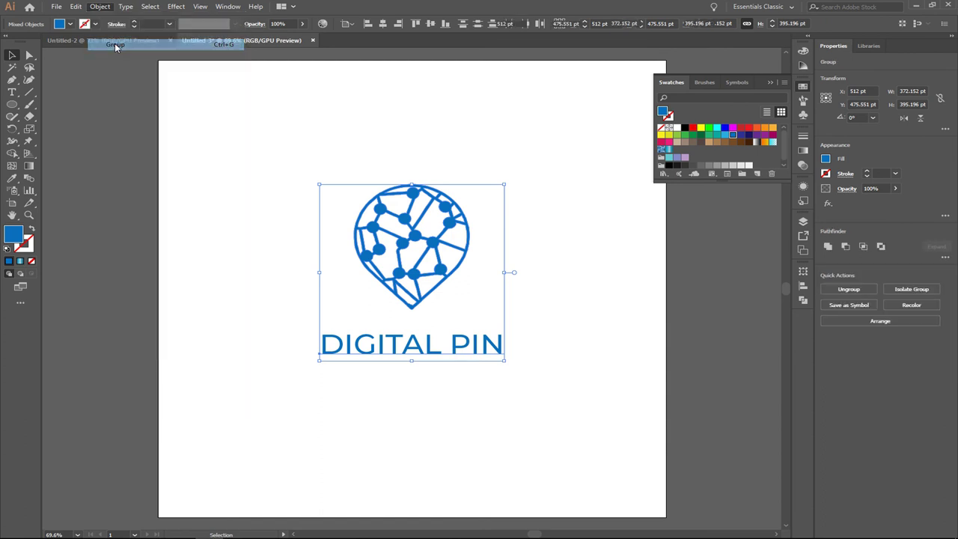
left_click(430, 24)
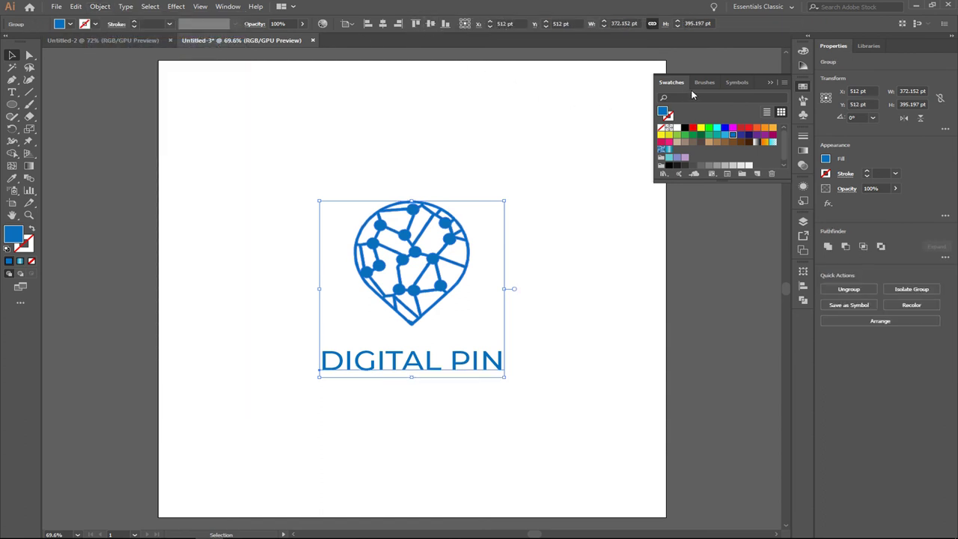
left_click(715, 91)
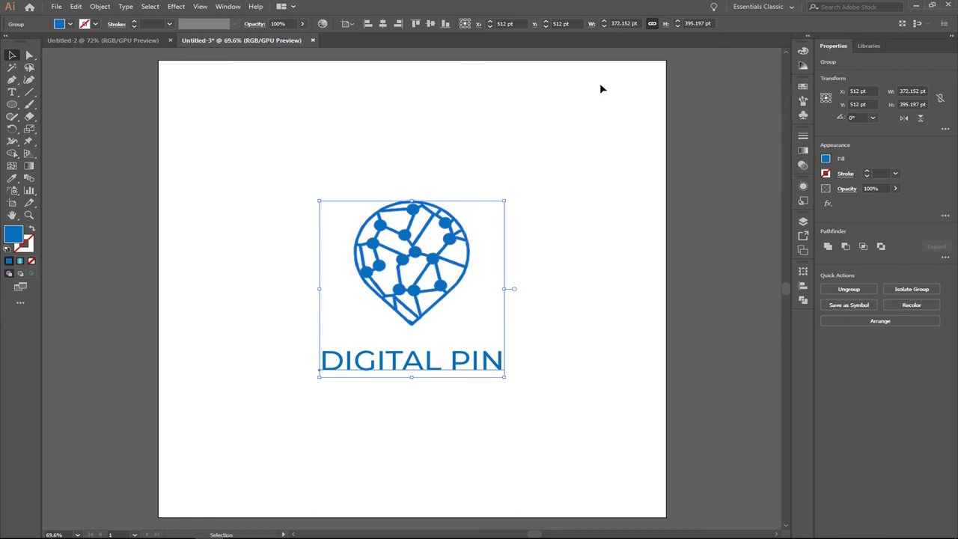
left_click(643, 192)
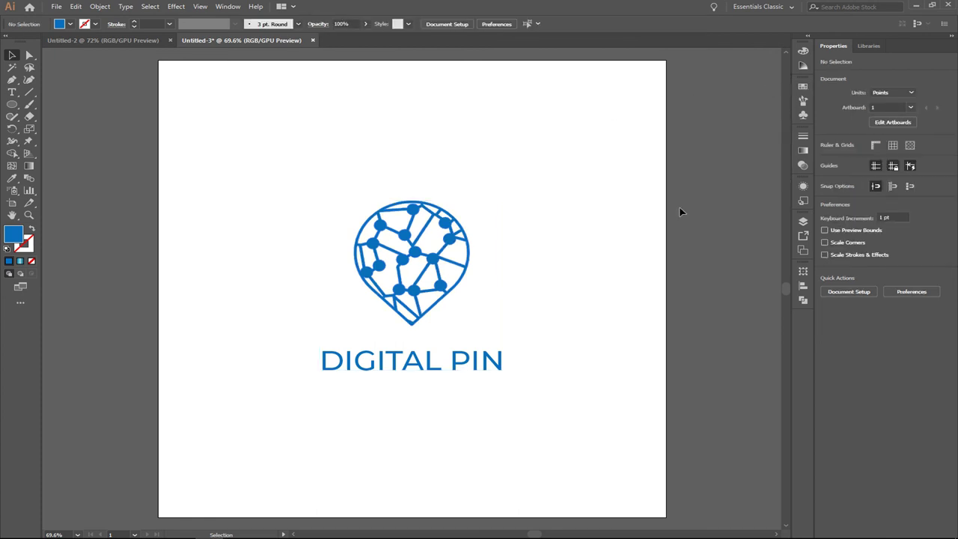
- Hide all panels and toolbars and fit the artboard in the window
key("Tab")
key("ctrl+0")
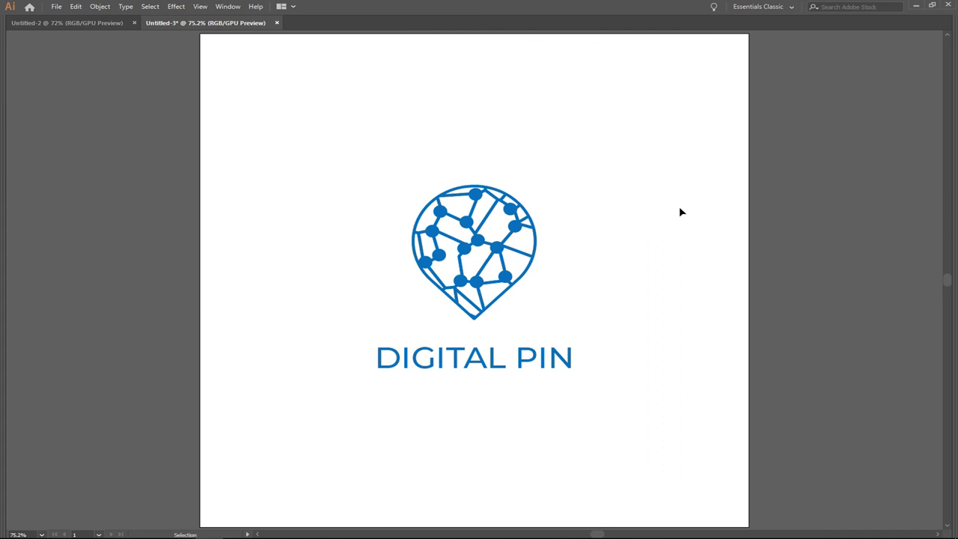